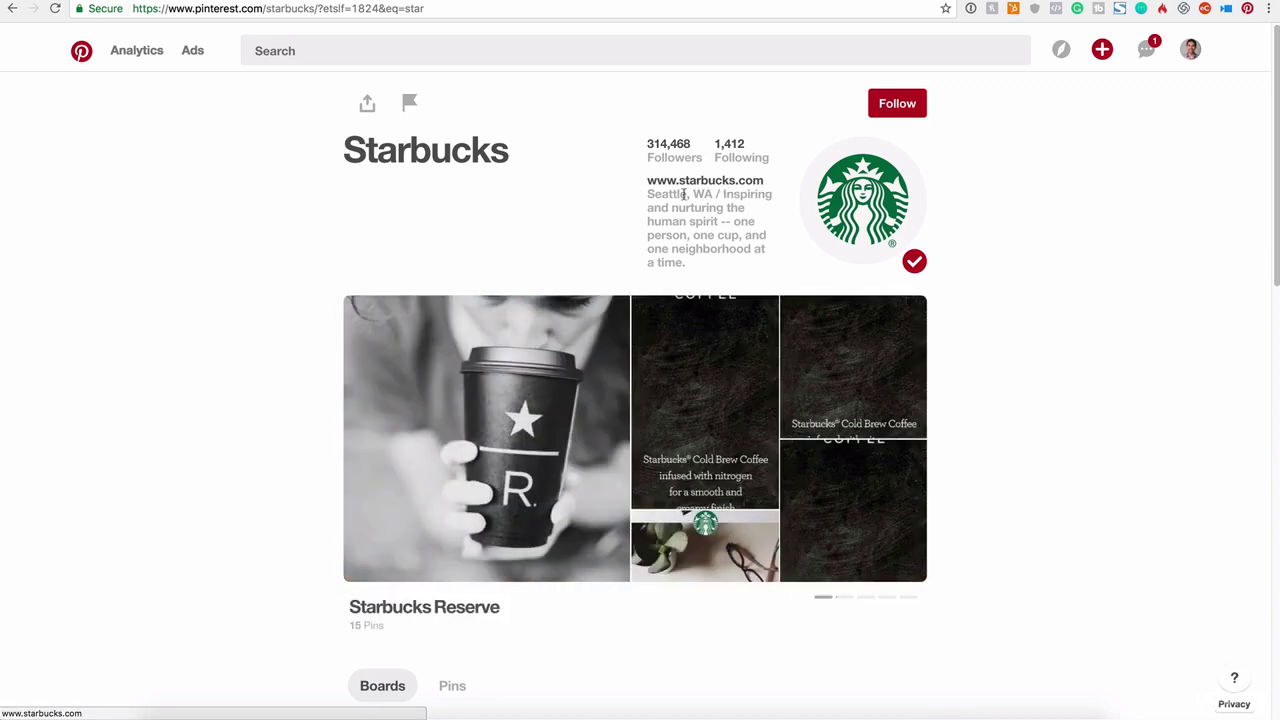
Read the Starbucks profile description and scroll through its boards.
{"action": "mouse_move", "coordinate": [721, 191]}
{"action": "left_mouse_down"}
{"action": "mouse_move", "coordinate": [750, 212]}
{"action": "mouse_move", "coordinate": [755, 261]}
{"action": "mouse_move", "coordinate": [723, 193]}
{"action": "left_mouse_up"}
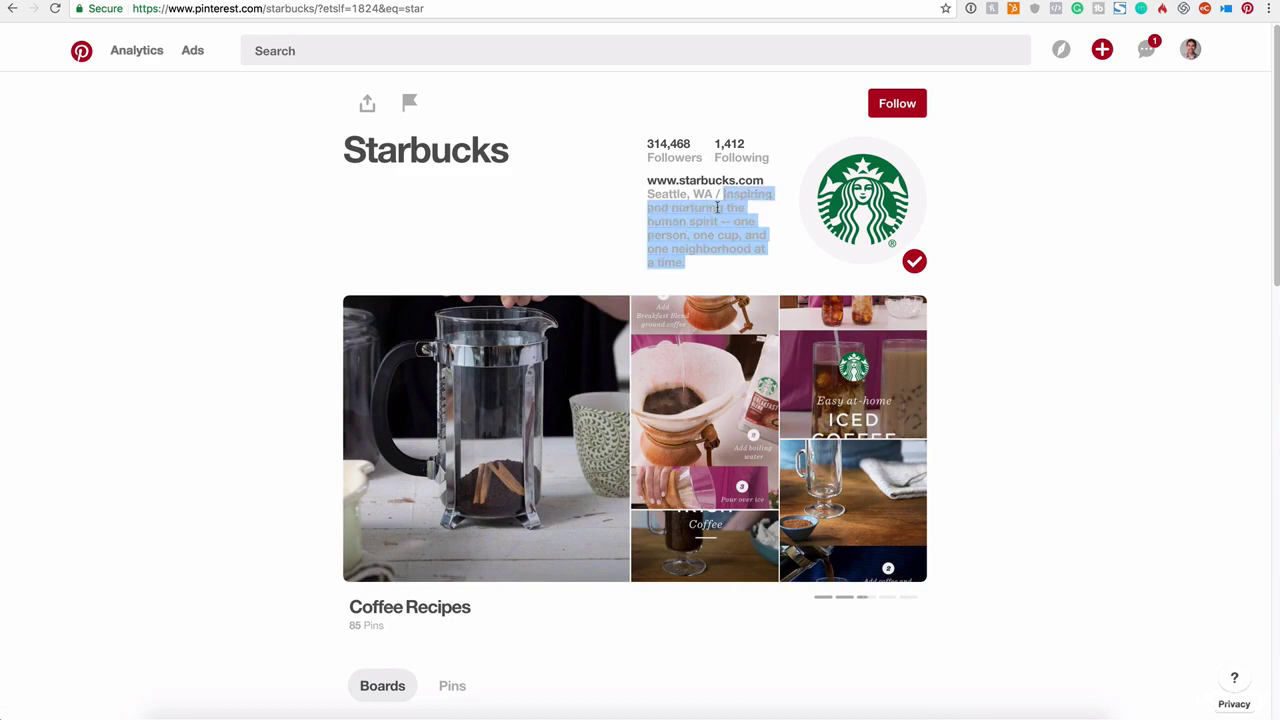
{"action": "left_click", "coordinate": [698, 225]}
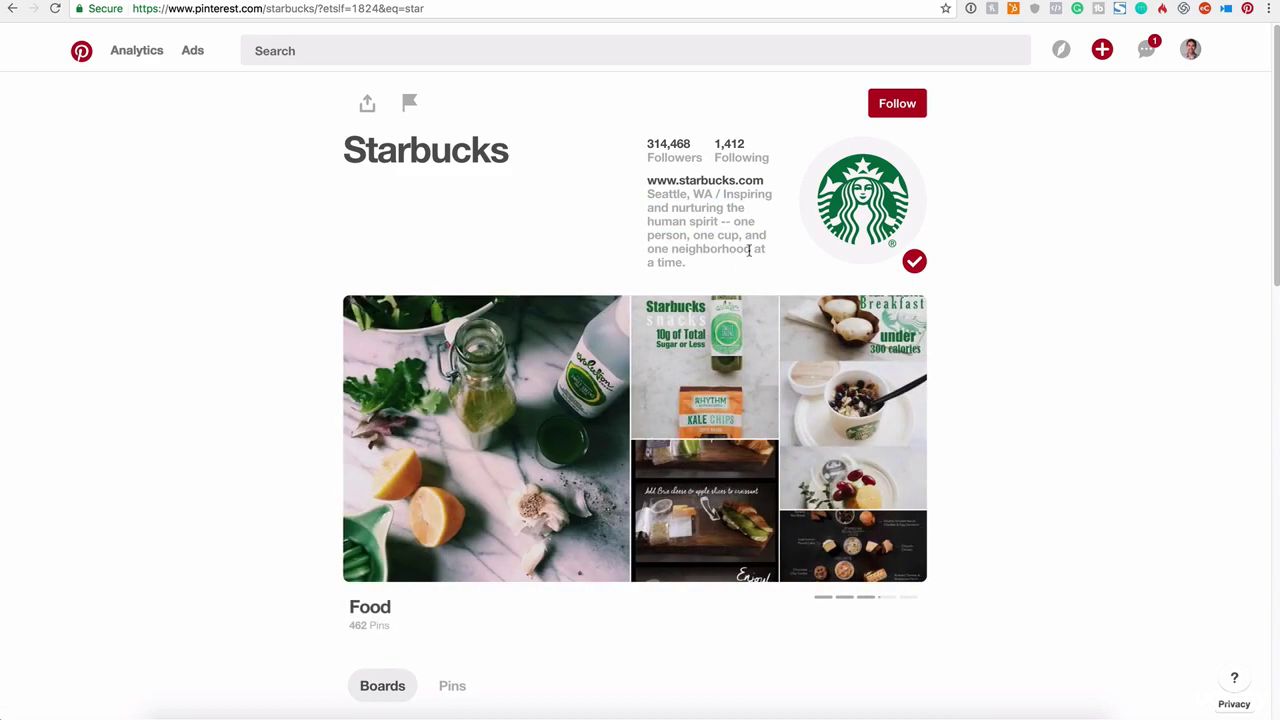
{"action": "scroll", "coordinate": [755, 262], "scroll_direction": "down", "scroll_amount": 3}
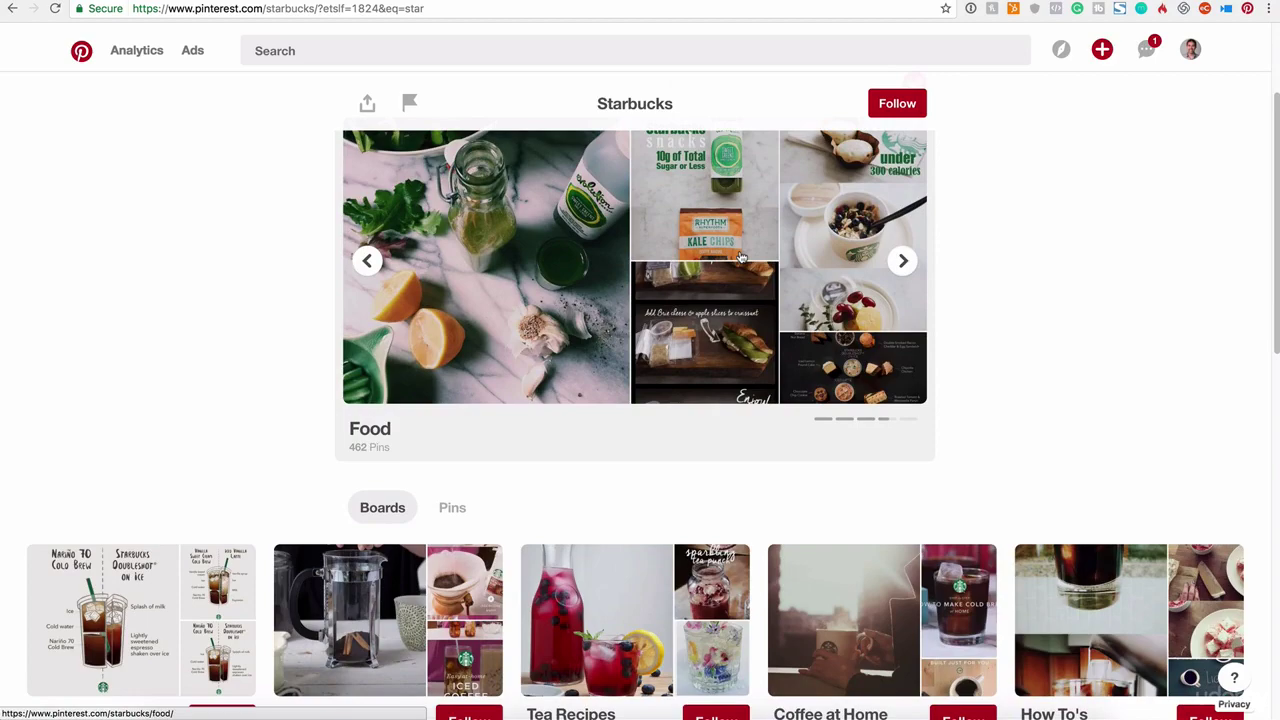
{"action": "scroll", "coordinate": [750, 255], "scroll_direction": "up", "scroll_amount": 3}
{"action": "scroll", "coordinate": [922, 213], "scroll_direction": "down", "scroll_amount": 5}
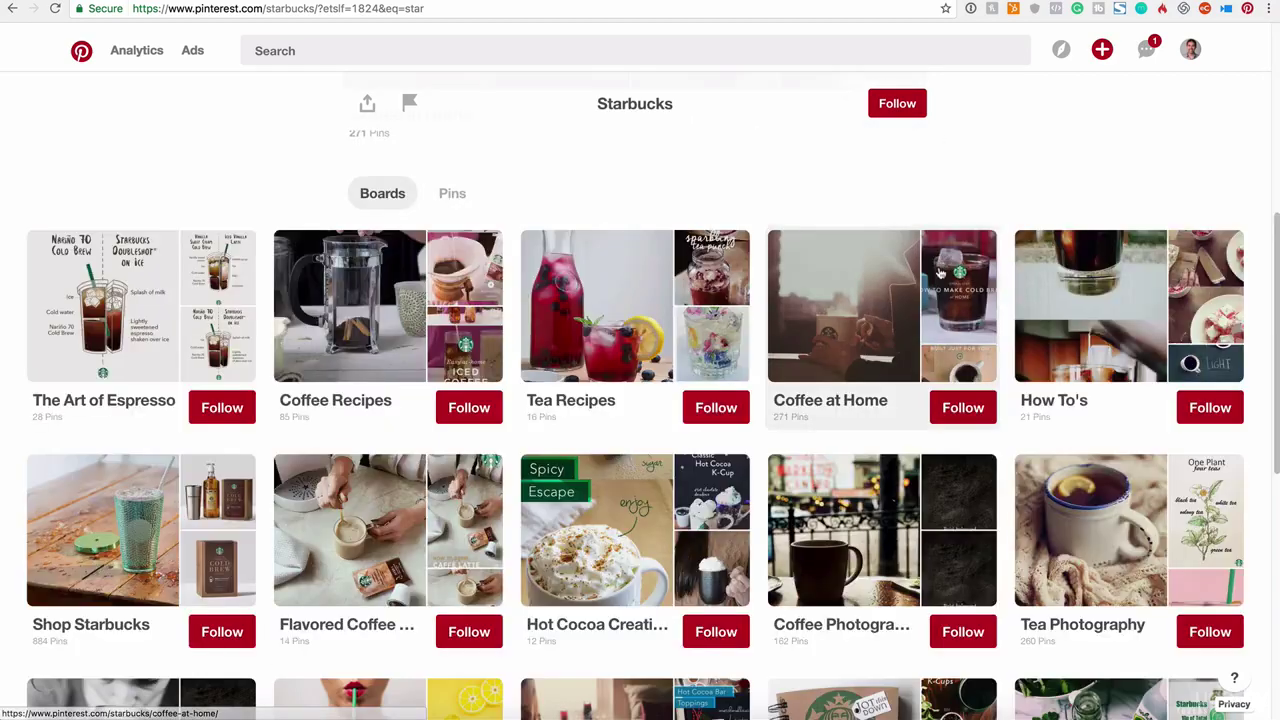
{"action": "scroll", "coordinate": [573, 238], "scroll_direction": "up", "scroll_amount": 5}
{"action": "scroll", "coordinate": [573, 238], "scroll_direction": "down", "scroll_amount": 5}
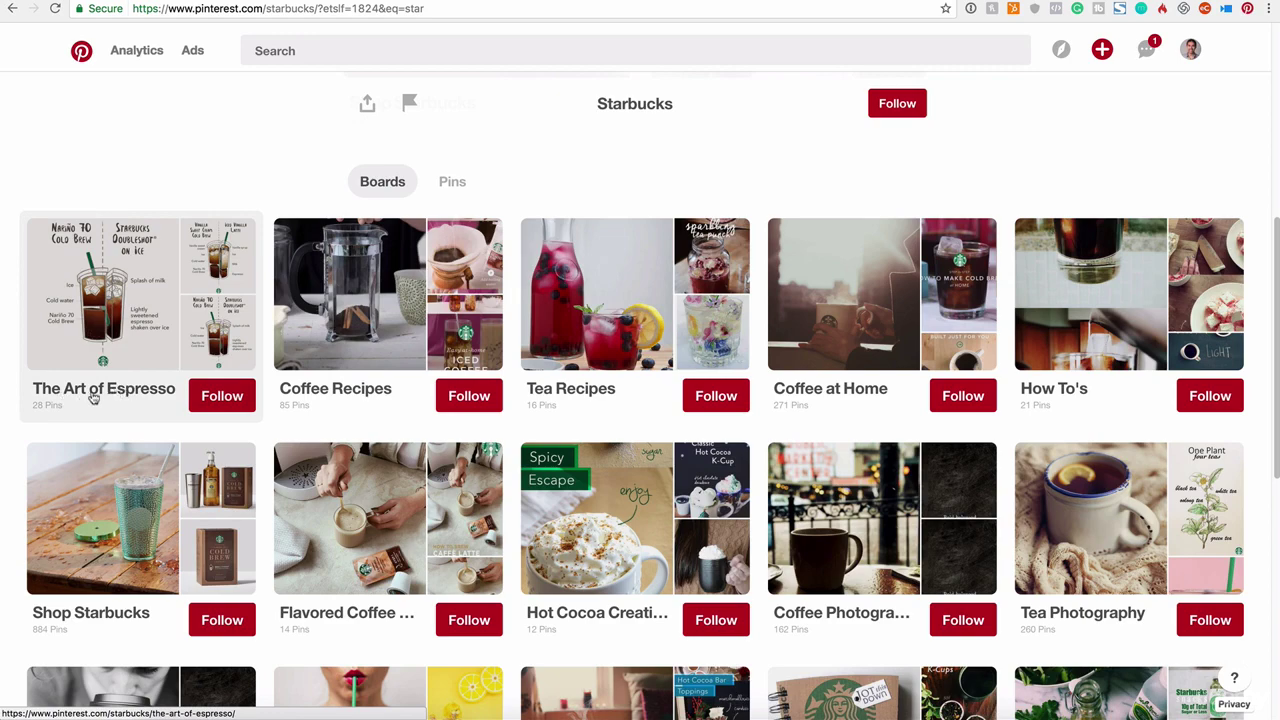
Open The Art of Espresso board and review its title, pin count, followers and description.
{"action": "left_click", "coordinate": [100, 397]}
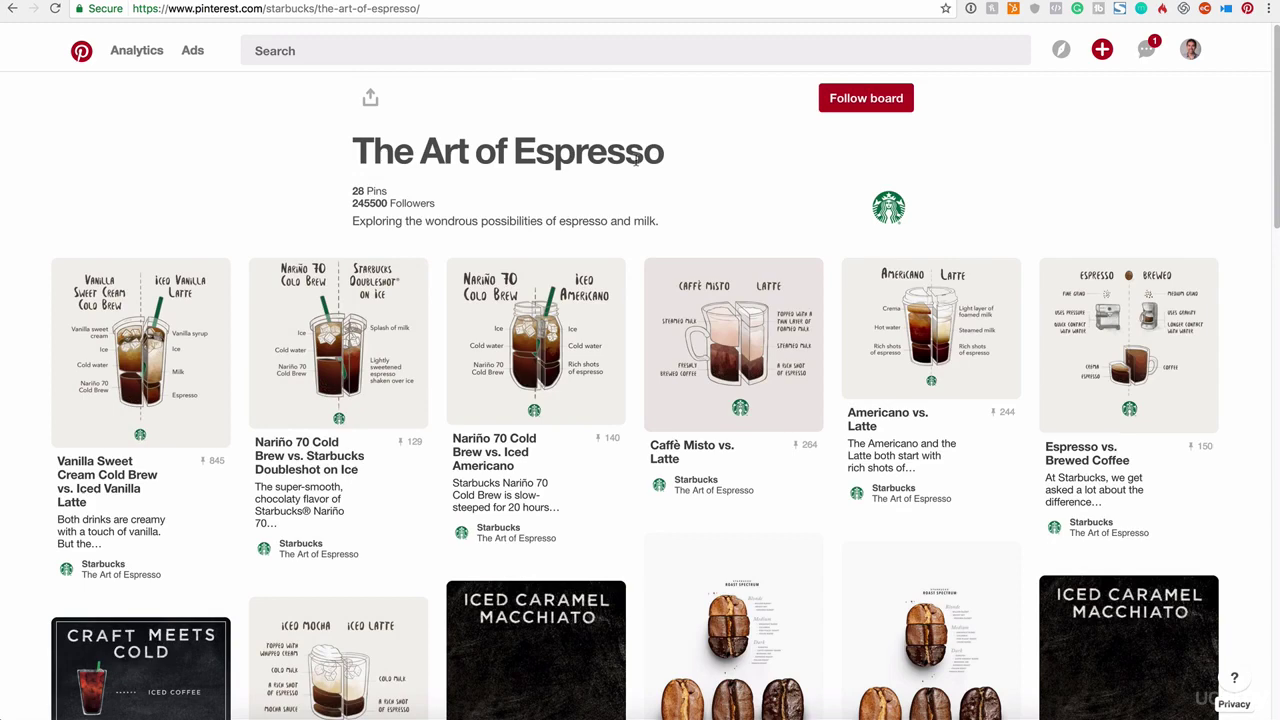
{"action": "left_click_drag", "start_coordinate": [670, 162], "coordinate": [247, 148]}
{"action": "left_click_drag", "start_coordinate": [660, 221], "coordinate": [359, 190]}
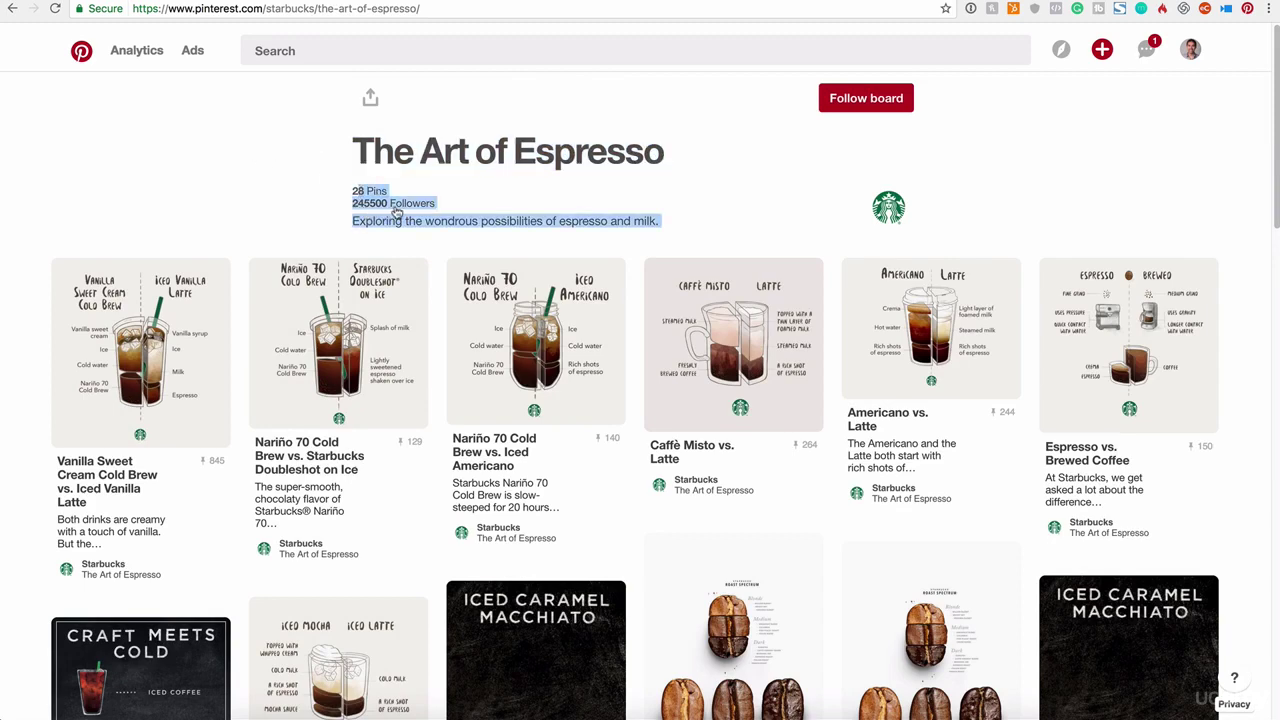
{"action": "left_click_drag", "start_coordinate": [436, 206], "coordinate": [354, 204]}
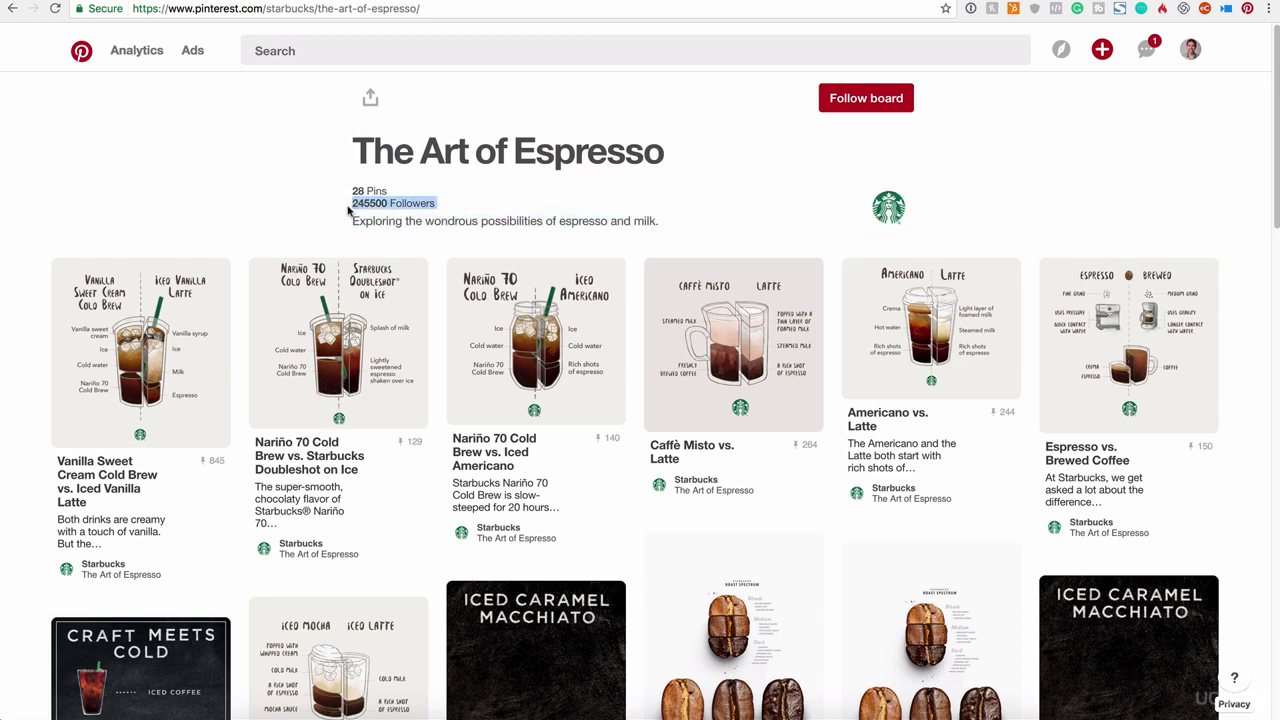
{"action": "left_click_drag", "start_coordinate": [365, 224], "coordinate": [618, 226]}
{"action": "scroll", "coordinate": [472, 355], "scroll_direction": "down", "scroll_amount": 1}
{"action": "scroll", "coordinate": [472, 355], "scroll_direction": "down", "scroll_amount": 7}
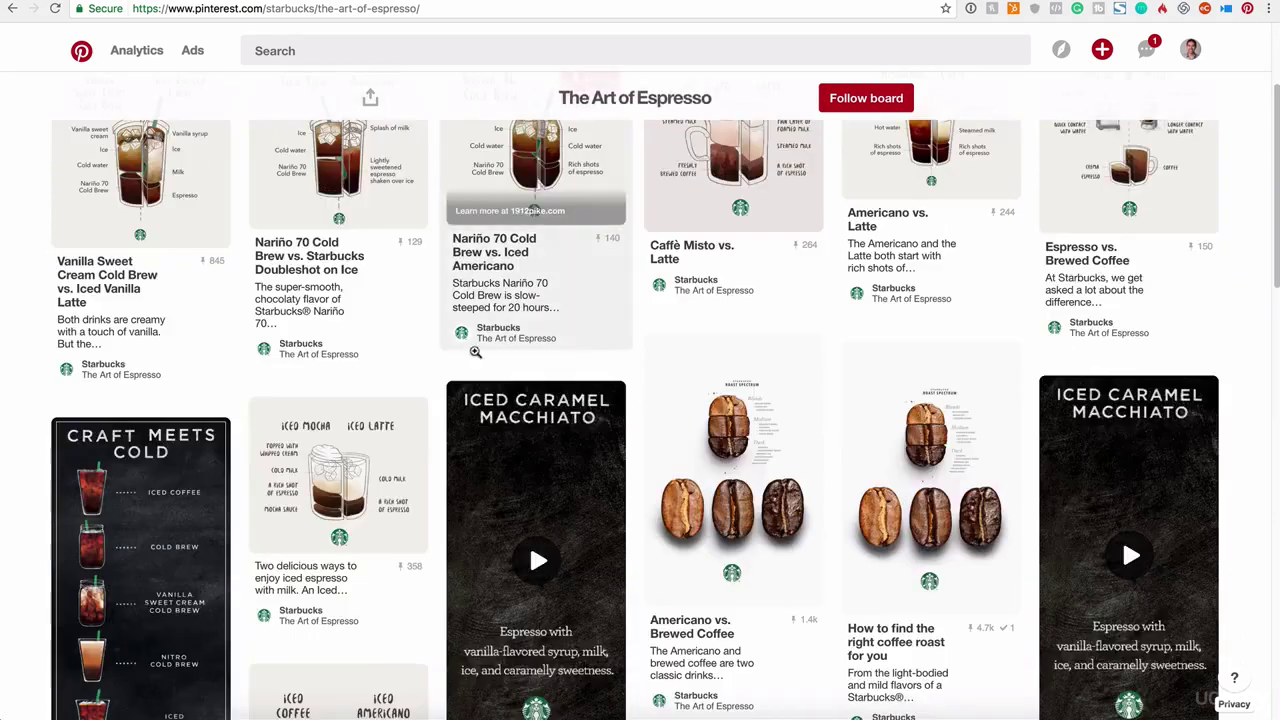
{"action": "scroll", "coordinate": [474, 351], "scroll_direction": "down", "scroll_amount": 5}
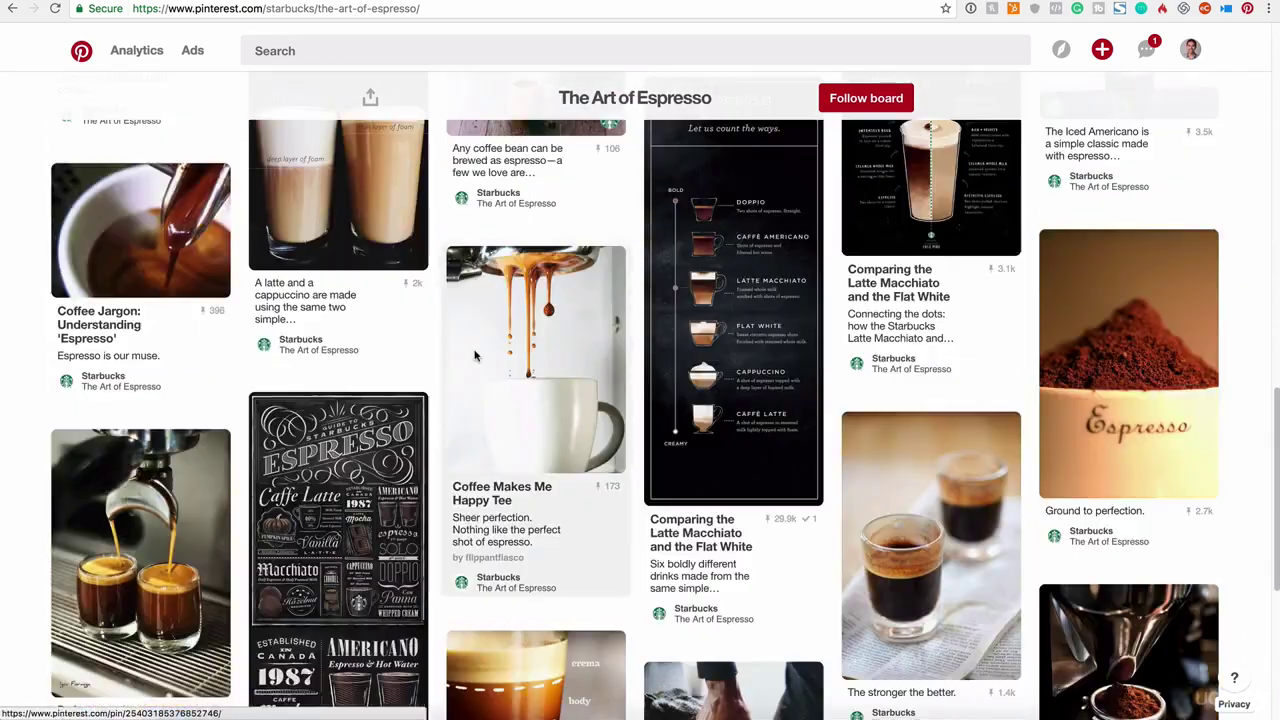
{"action": "scroll", "coordinate": [474, 351], "scroll_direction": "up", "scroll_amount": 6}
{"action": "scroll", "coordinate": [474, 352], "scroll_direction": "up", "scroll_amount": 6}
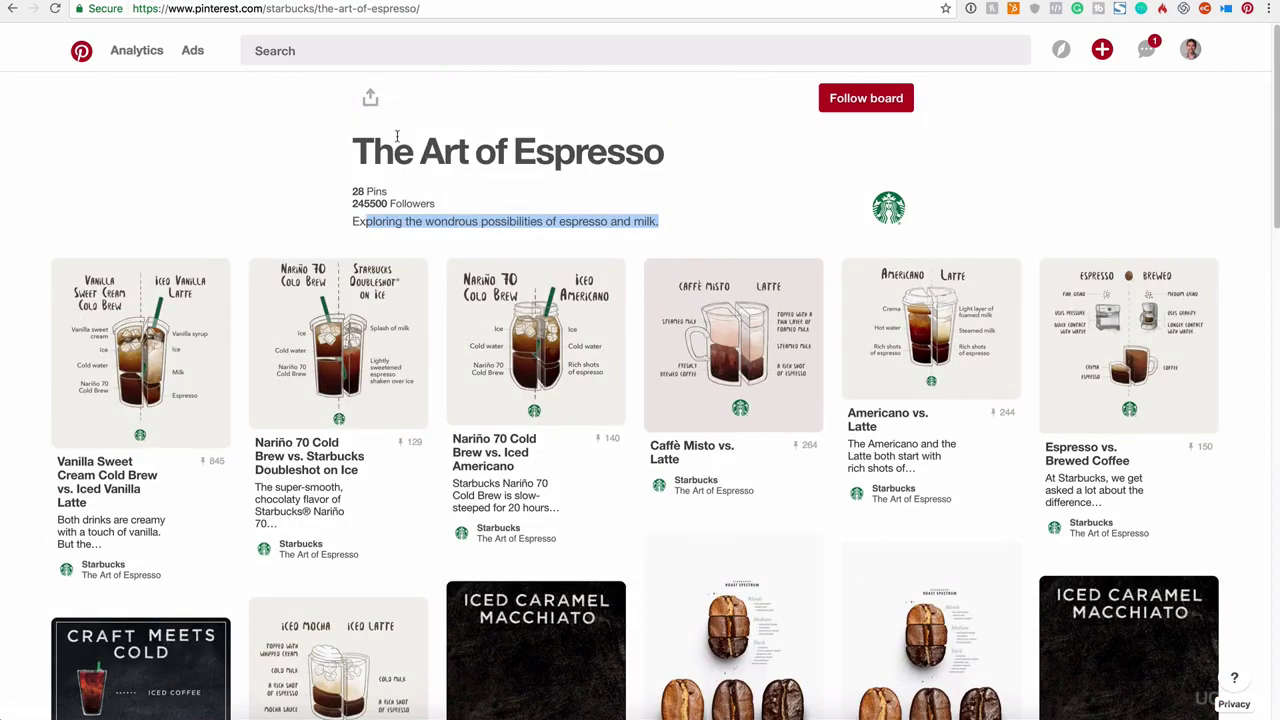
{"action": "left_click_drag", "start_coordinate": [355, 148], "coordinate": [679, 148]}
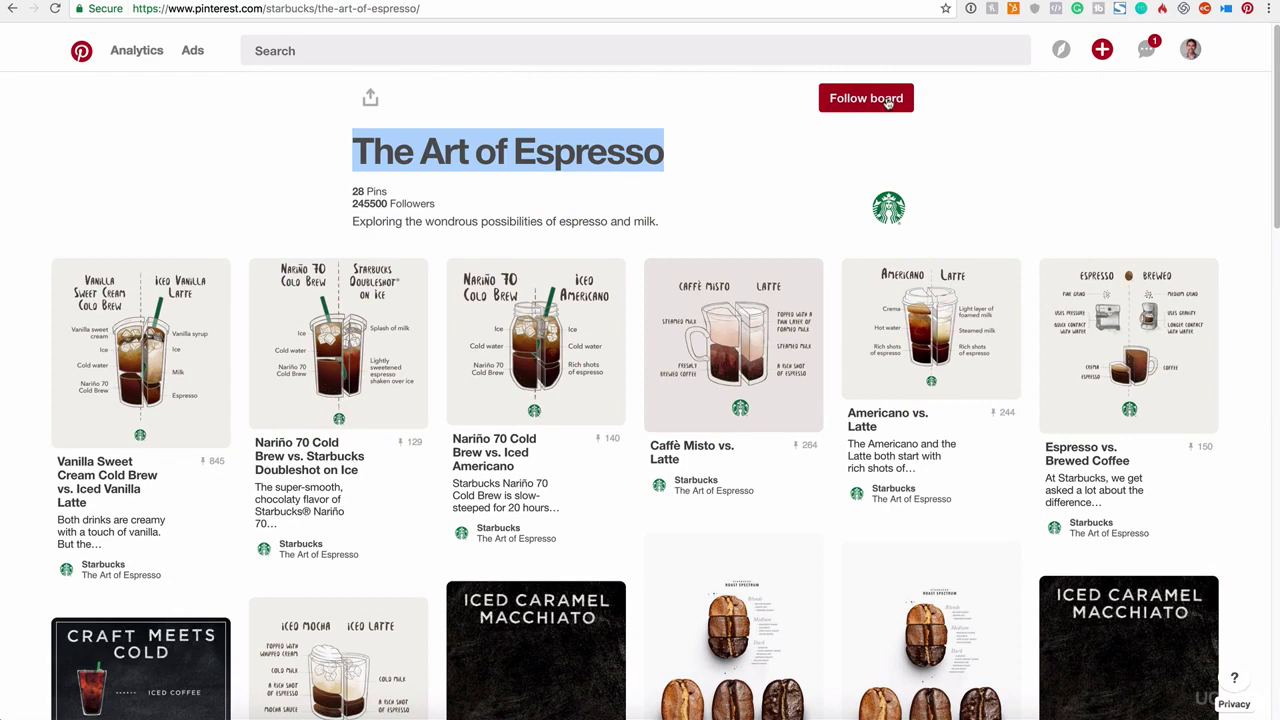
Return to the Starbucks boards list and browse on to the Whole Foods Market profile.
{"action": "left_click", "coordinate": [13, 9]}
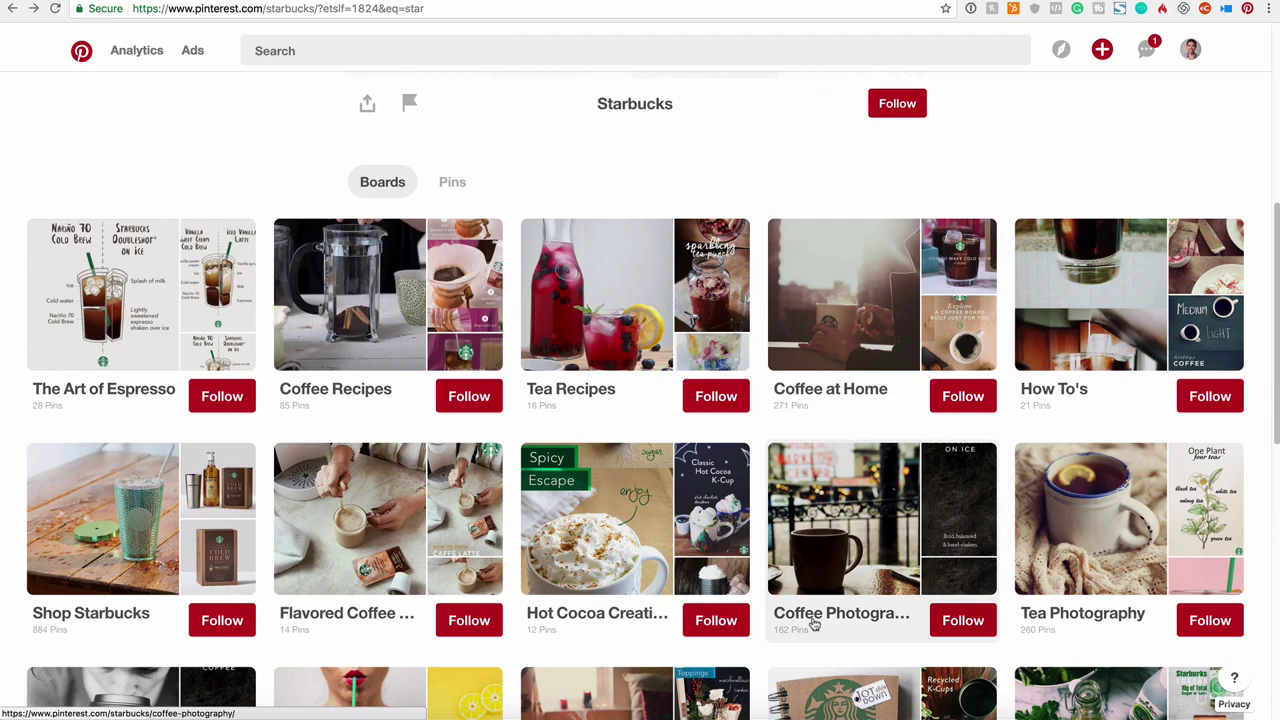
{"action": "scroll", "coordinate": [1066, 657], "scroll_direction": "down", "scroll_amount": 5}
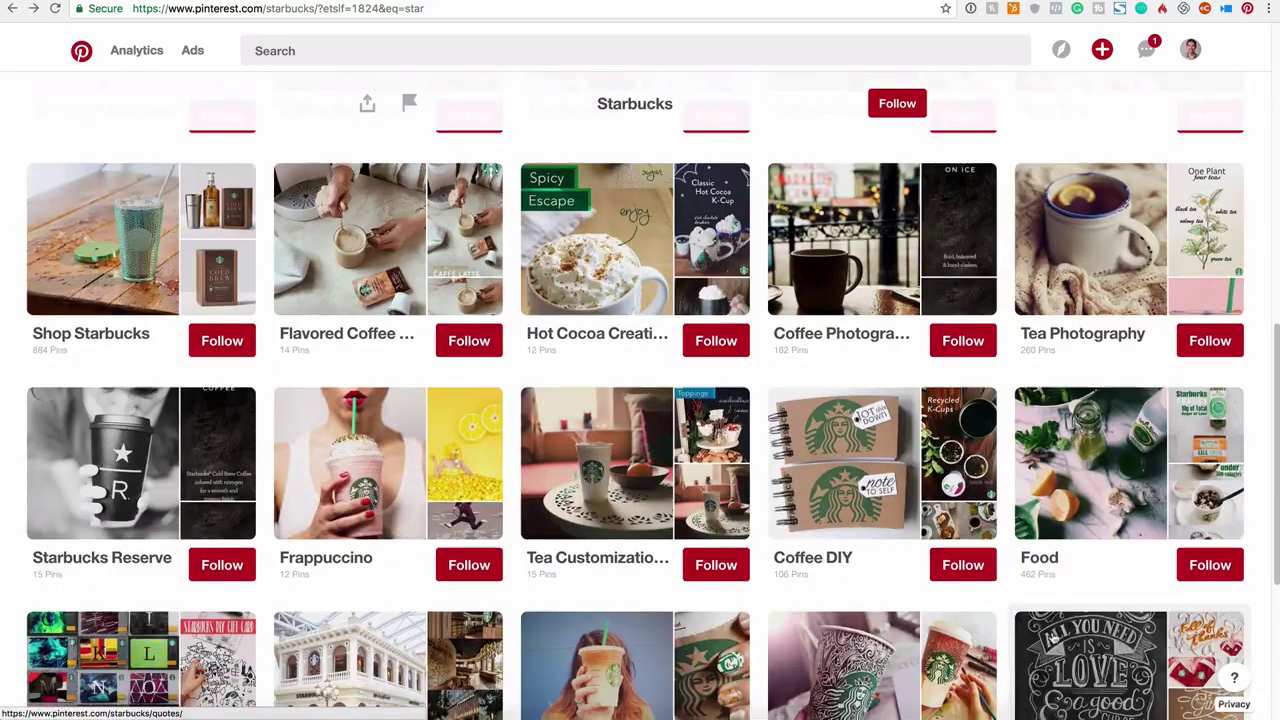
{"action": "scroll", "coordinate": [998, 598], "scroll_direction": "down", "scroll_amount": 2}
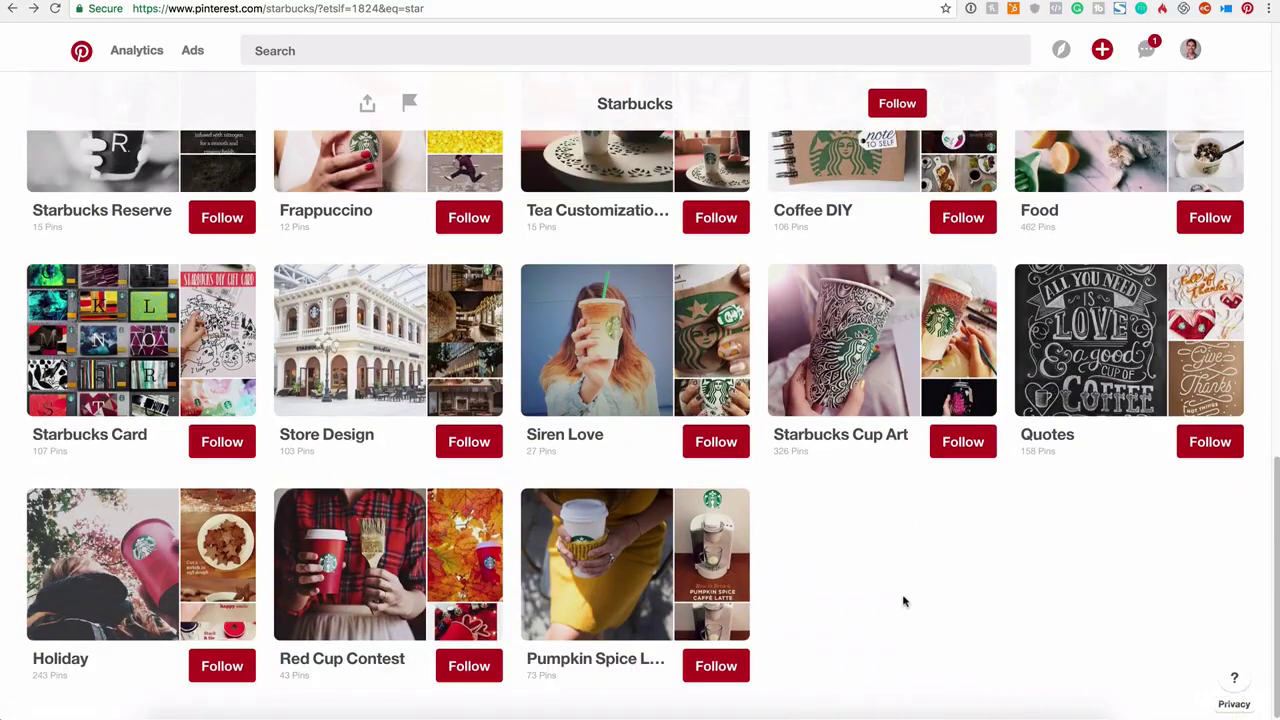
{"action": "scroll", "coordinate": [903, 601], "scroll_direction": "up", "scroll_amount": 10}
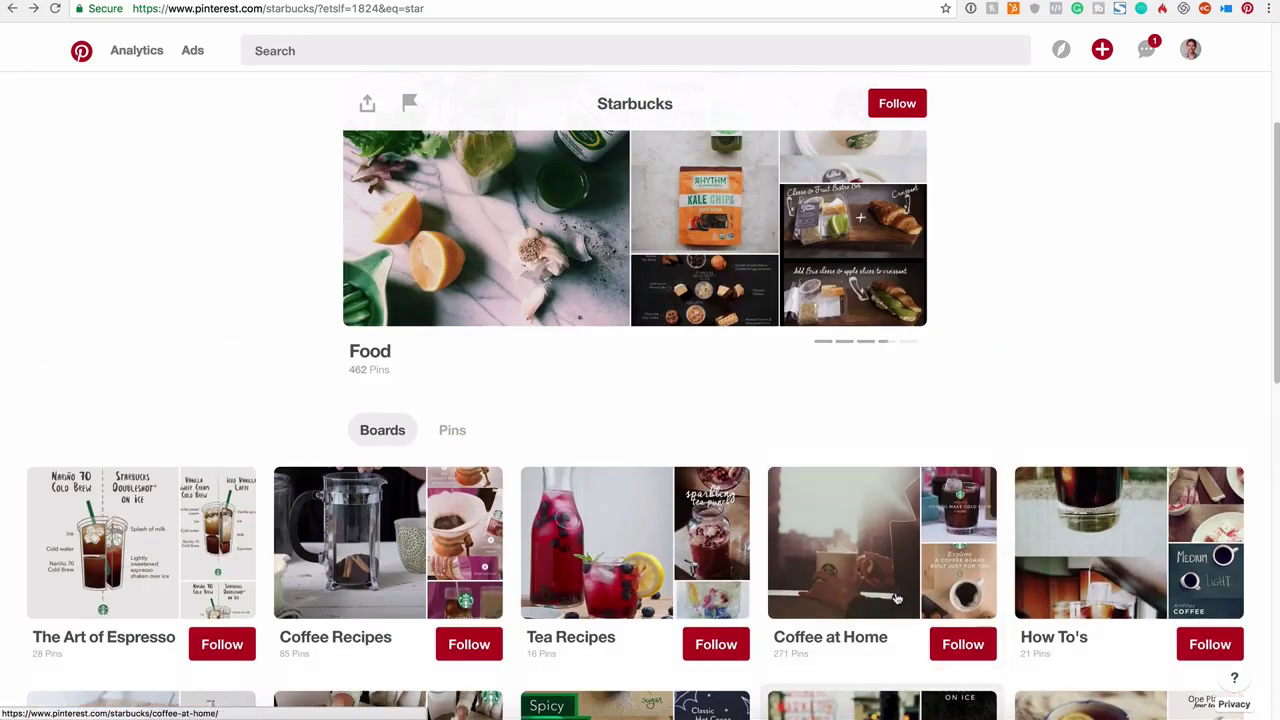
{"action": "scroll", "coordinate": [897, 598], "scroll_direction": "up", "scroll_amount": 3}
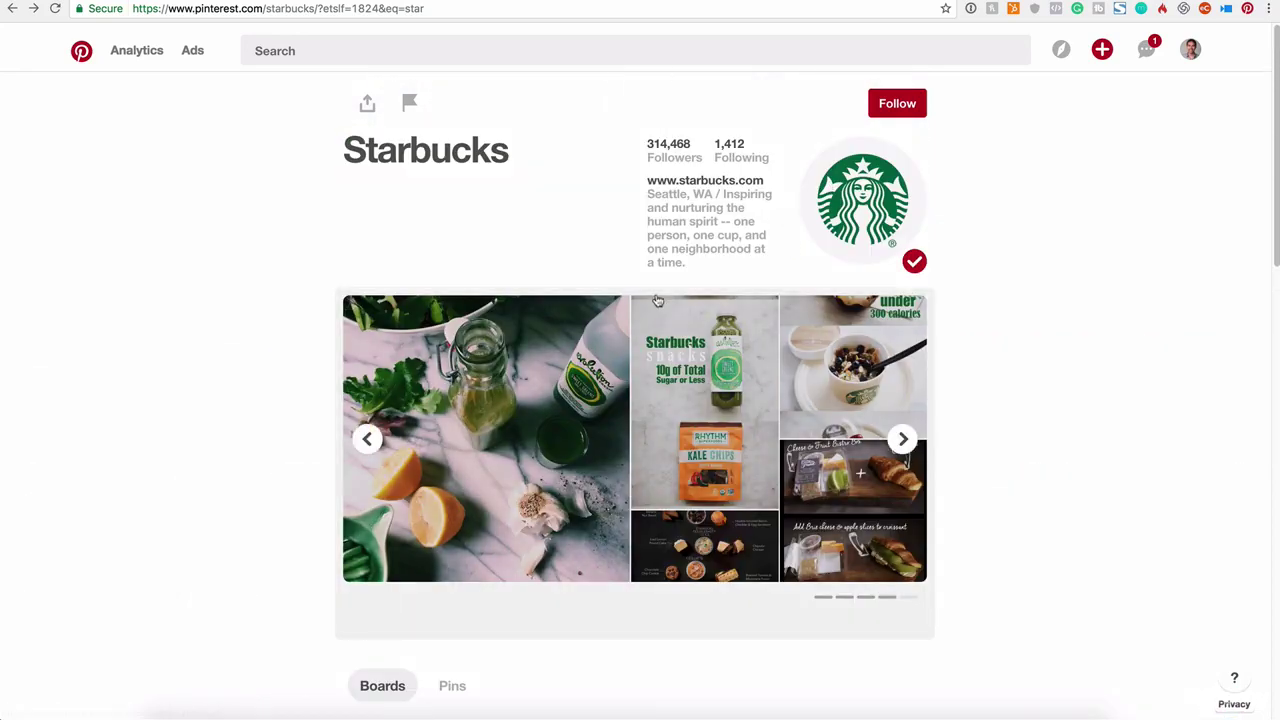
{"action": "scroll", "coordinate": [658, 301], "scroll_direction": "down", "scroll_amount": 6}
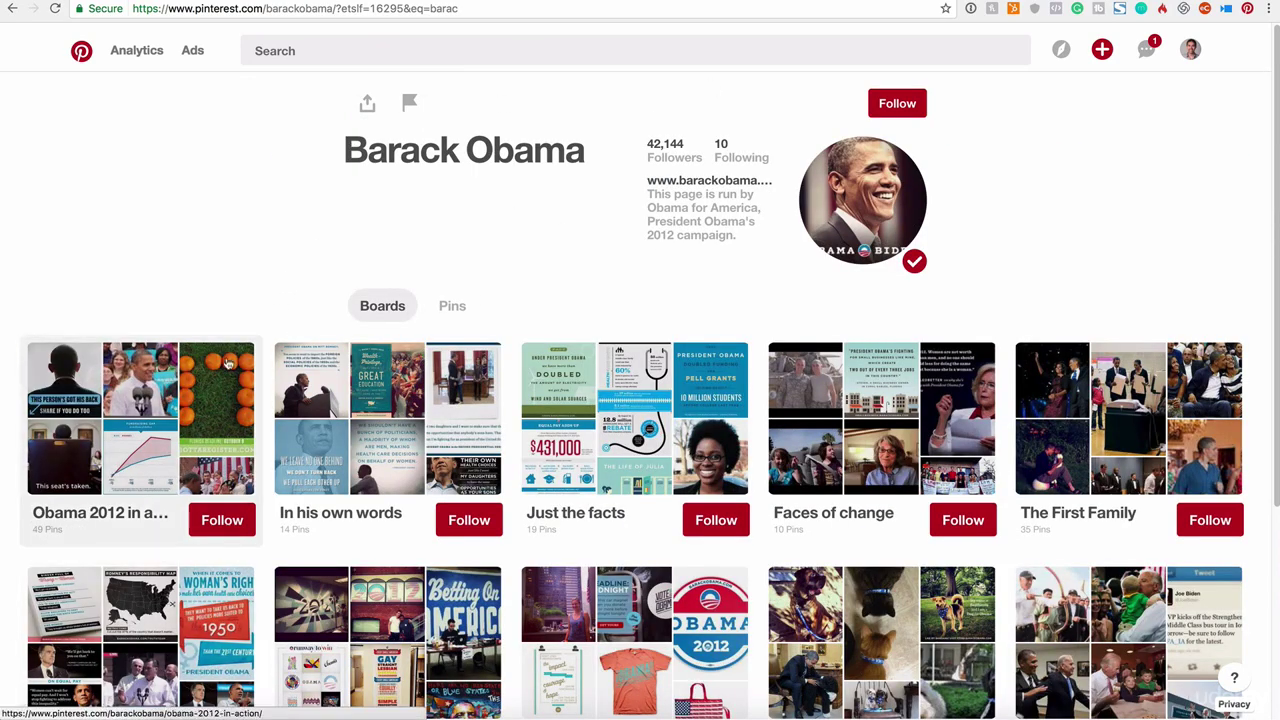
{"action": "scroll", "coordinate": [395, 453], "scroll_direction": "down", "scroll_amount": 3}
{"action": "scroll", "coordinate": [395, 453], "scroll_direction": "down", "scroll_amount": 2}
{"action": "scroll", "coordinate": [520, 500], "scroll_direction": "up", "scroll_amount": 3}
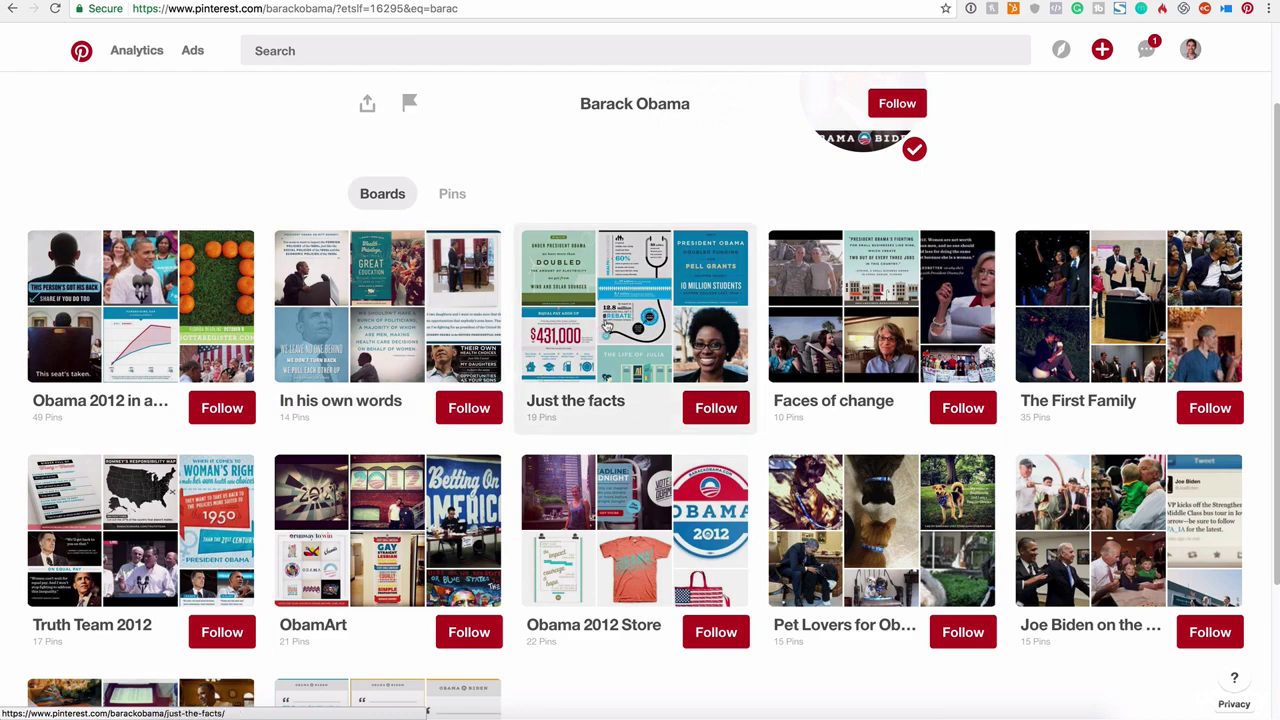
{"action": "scroll", "coordinate": [734, 459], "scroll_direction": "down", "scroll_amount": 2}
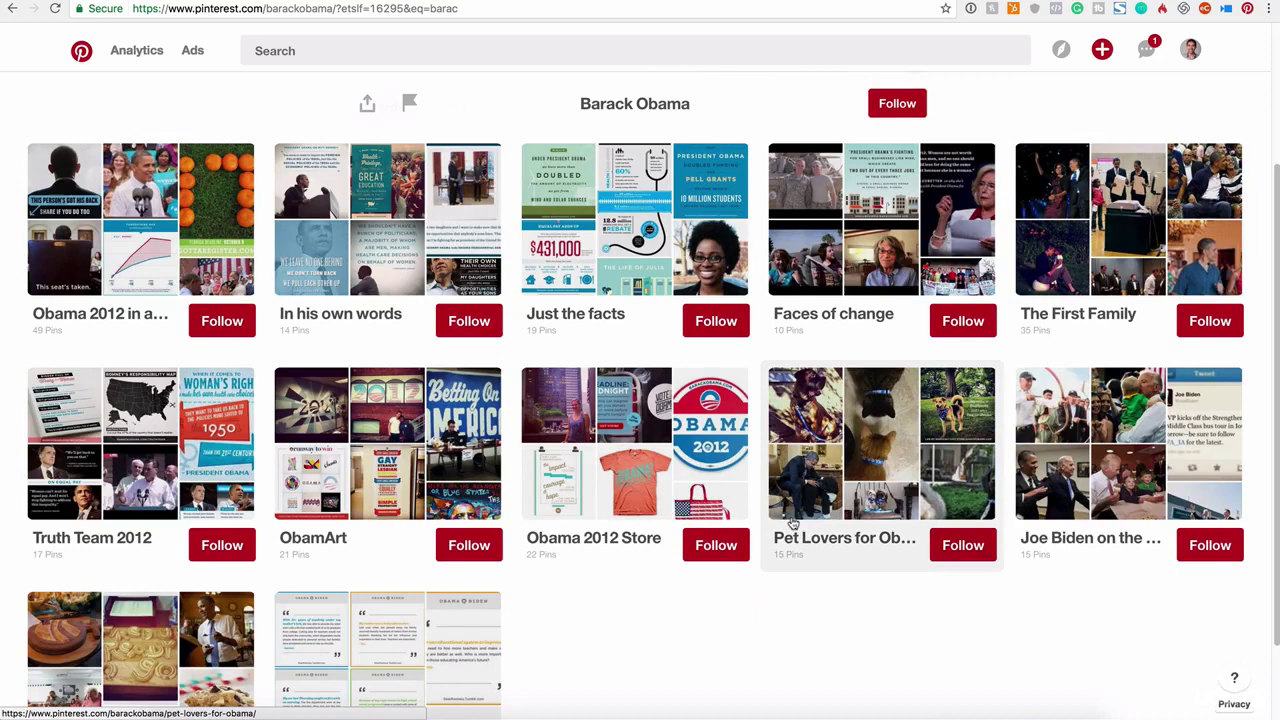
{"action": "scroll", "coordinate": [485, 320], "scroll_direction": "up", "scroll_amount": 3}
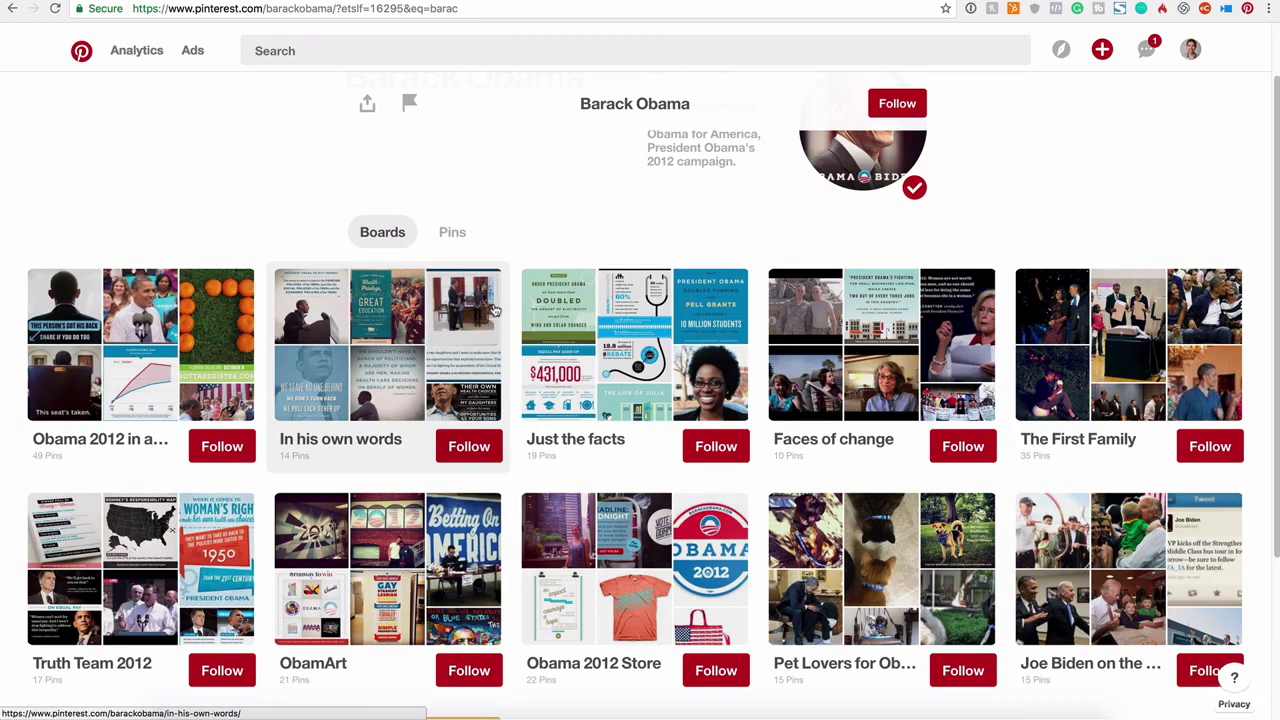
{"action": "scroll", "coordinate": [674, 254], "scroll_direction": "up", "scroll_amount": 2}
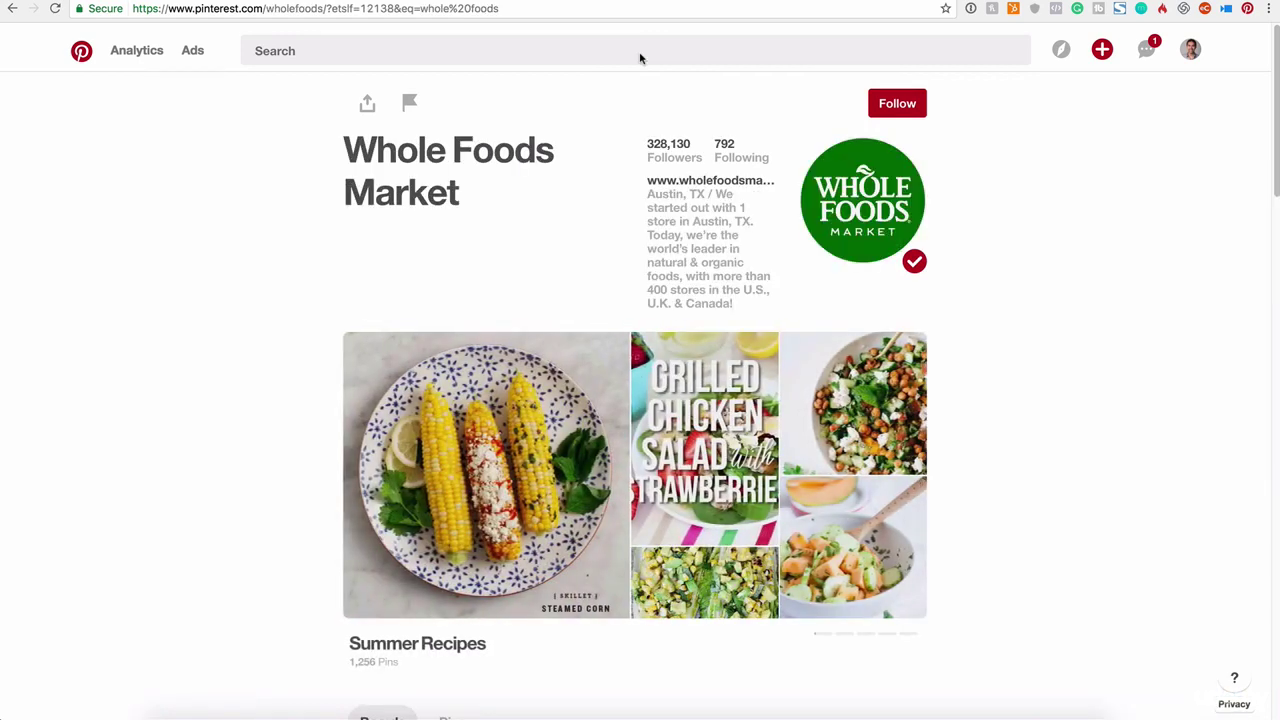
Scroll up and down through Whole Foods Market's boards, ending on Tony Robbins' followed boards.
{"action": "scroll", "coordinate": [500, 195], "scroll_direction": "down", "scroll_amount": 2}
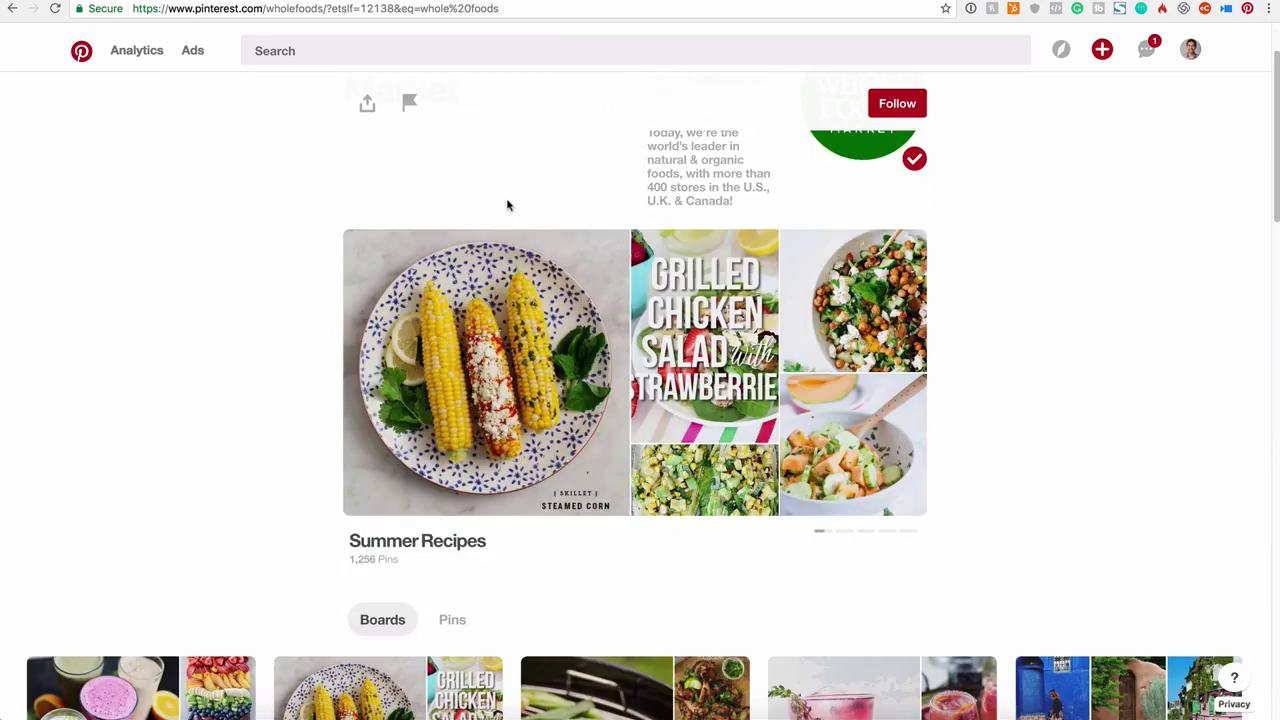
{"action": "scroll", "coordinate": [550, 220], "scroll_direction": "up", "scroll_amount": 2}
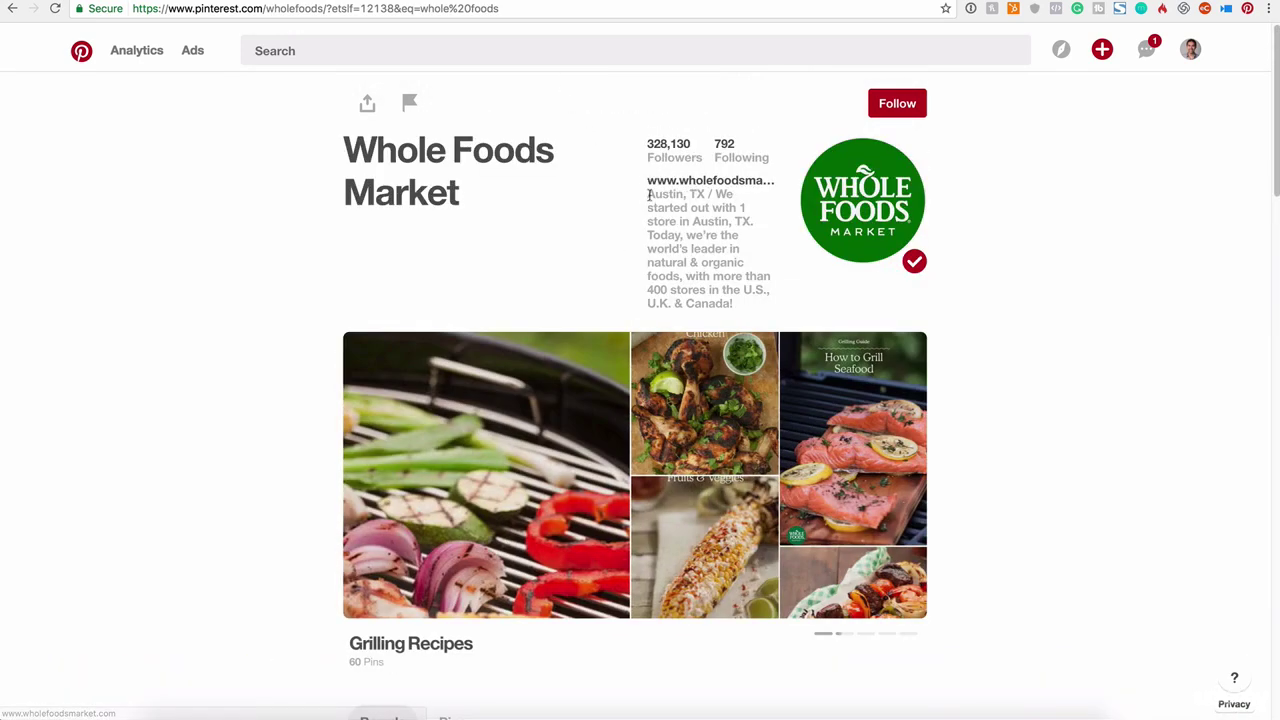
{"action": "scroll", "coordinate": [823, 288], "scroll_direction": "down", "scroll_amount": 5}
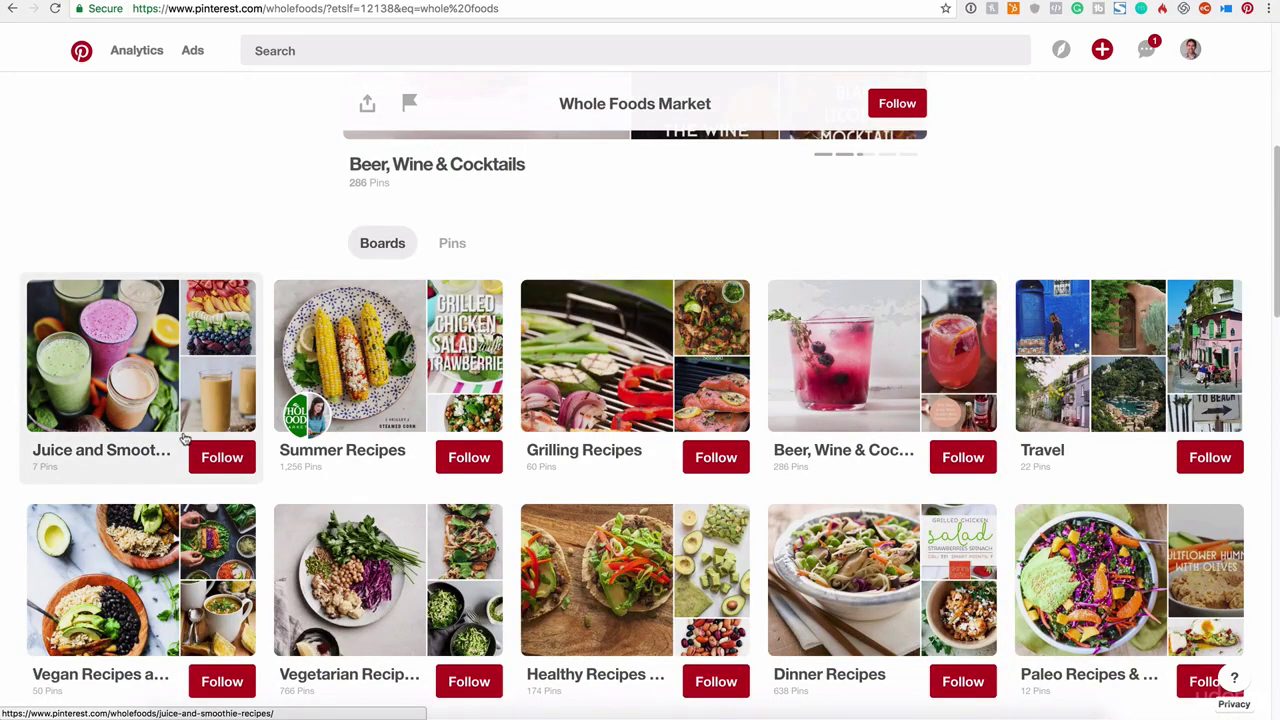
{"action": "scroll", "coordinate": [203, 423], "scroll_direction": "down", "scroll_amount": 2}
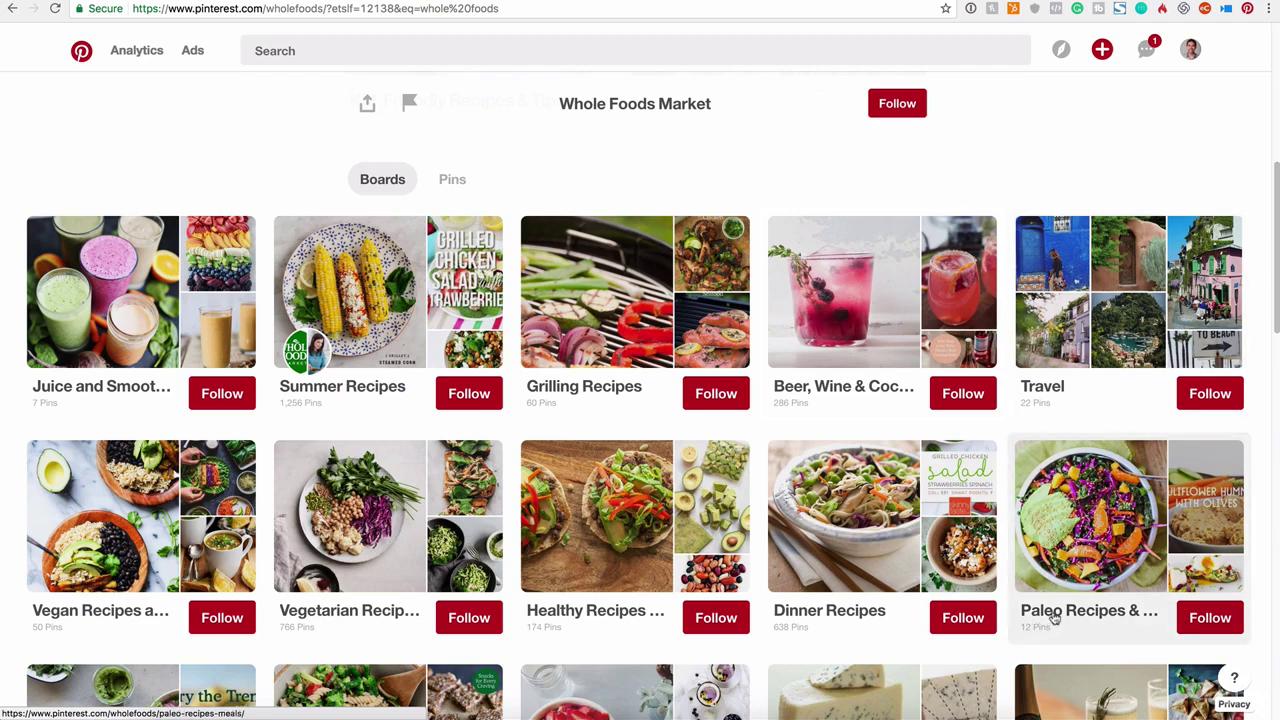
{"action": "scroll", "coordinate": [855, 612], "scroll_direction": "down", "scroll_amount": 1}
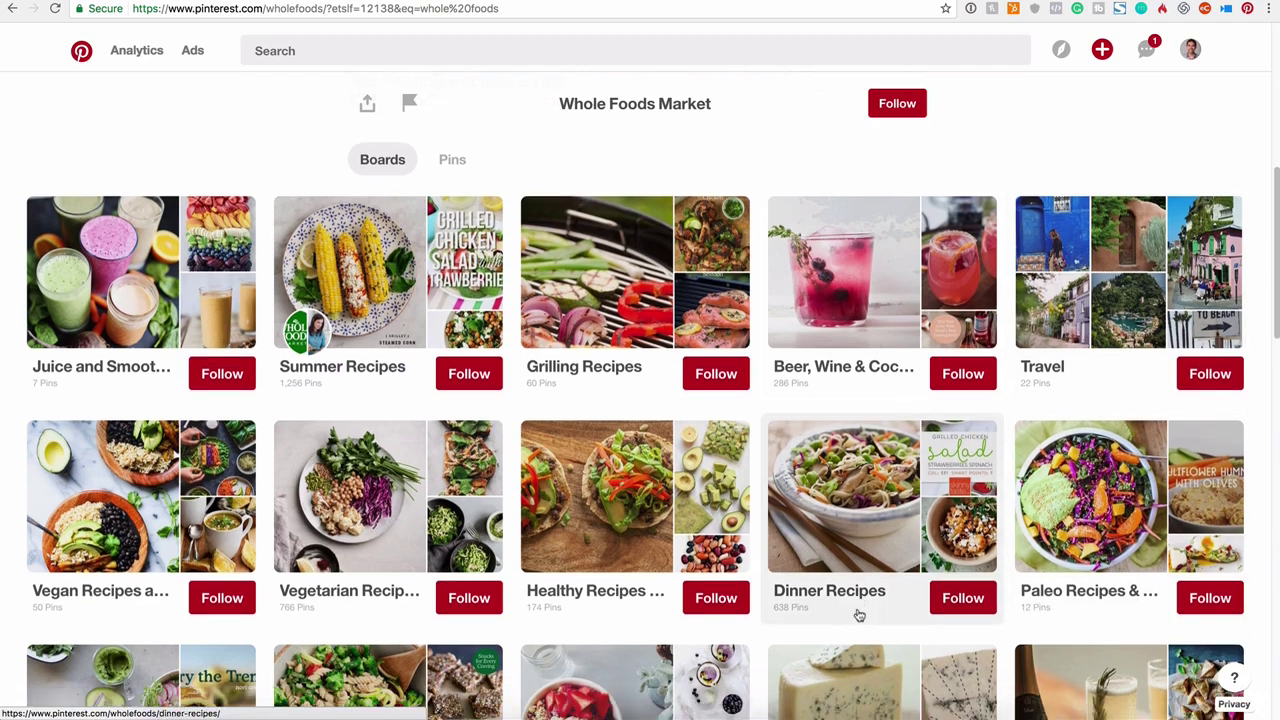
{"action": "scroll", "coordinate": [741, 593], "scroll_direction": "down", "scroll_amount": 3}
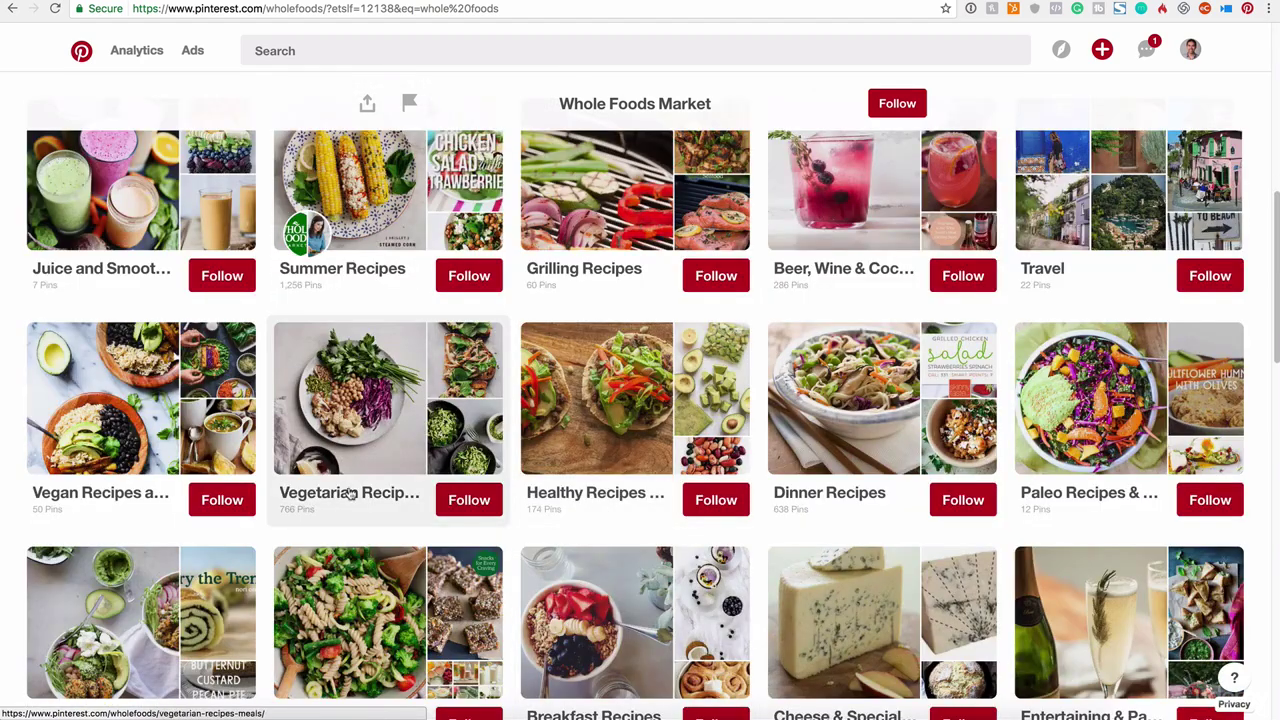
{"action": "scroll", "coordinate": [362, 492], "scroll_direction": "down", "scroll_amount": 1}
{"action": "scroll", "coordinate": [362, 492], "scroll_direction": "down", "scroll_amount": 5}
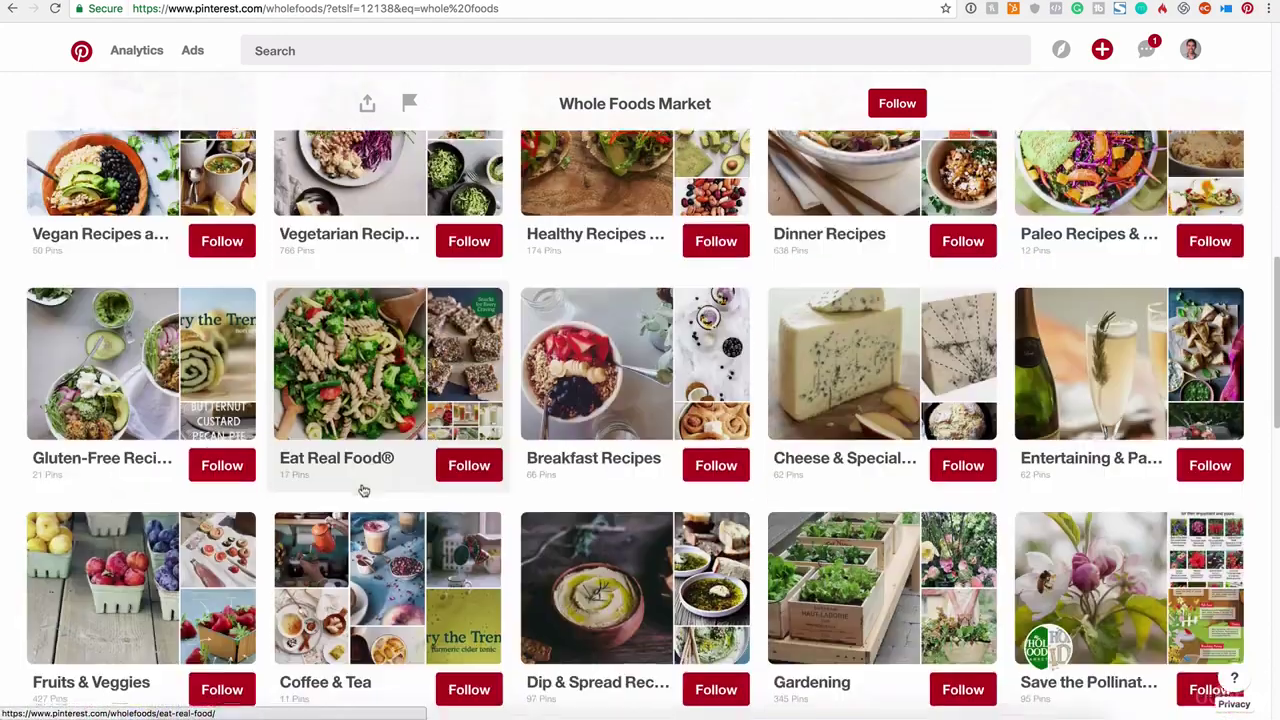
{"action": "scroll", "coordinate": [362, 490], "scroll_direction": "down", "scroll_amount": 7}
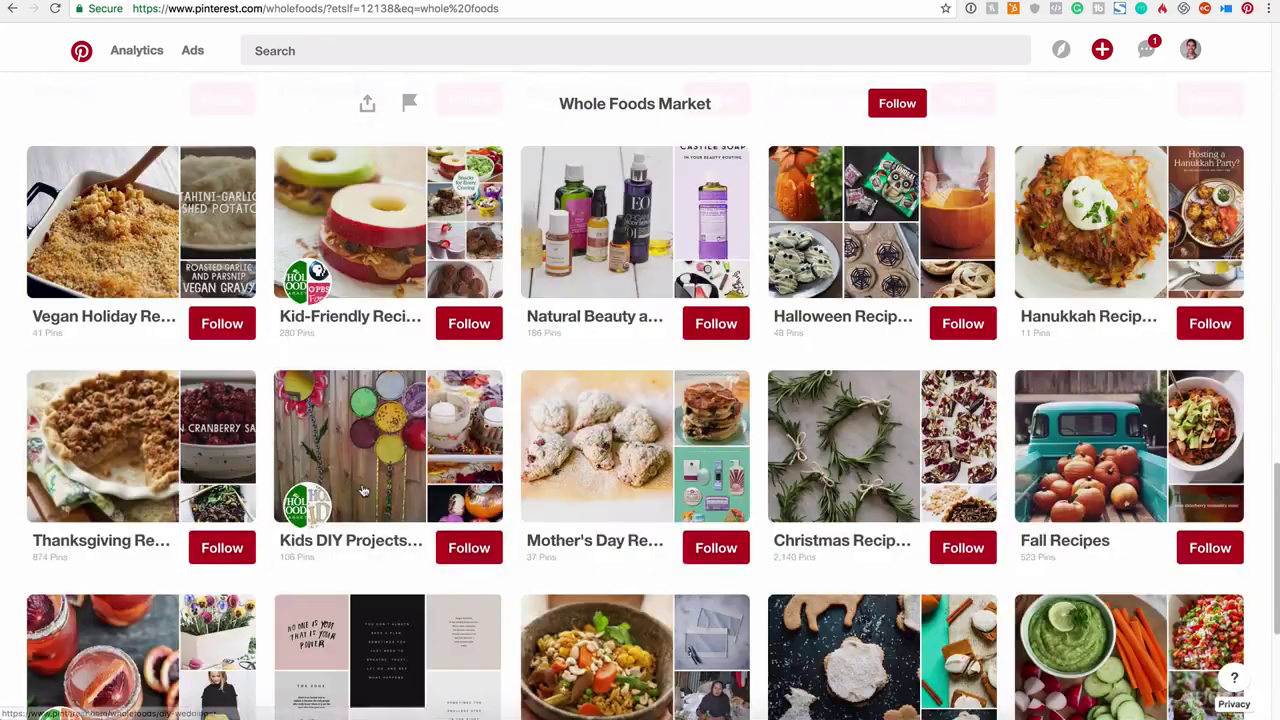
{"action": "scroll", "coordinate": [366, 488], "scroll_direction": "up", "scroll_amount": 5}
{"action": "scroll", "coordinate": [366, 490], "scroll_direction": "up", "scroll_amount": 10}
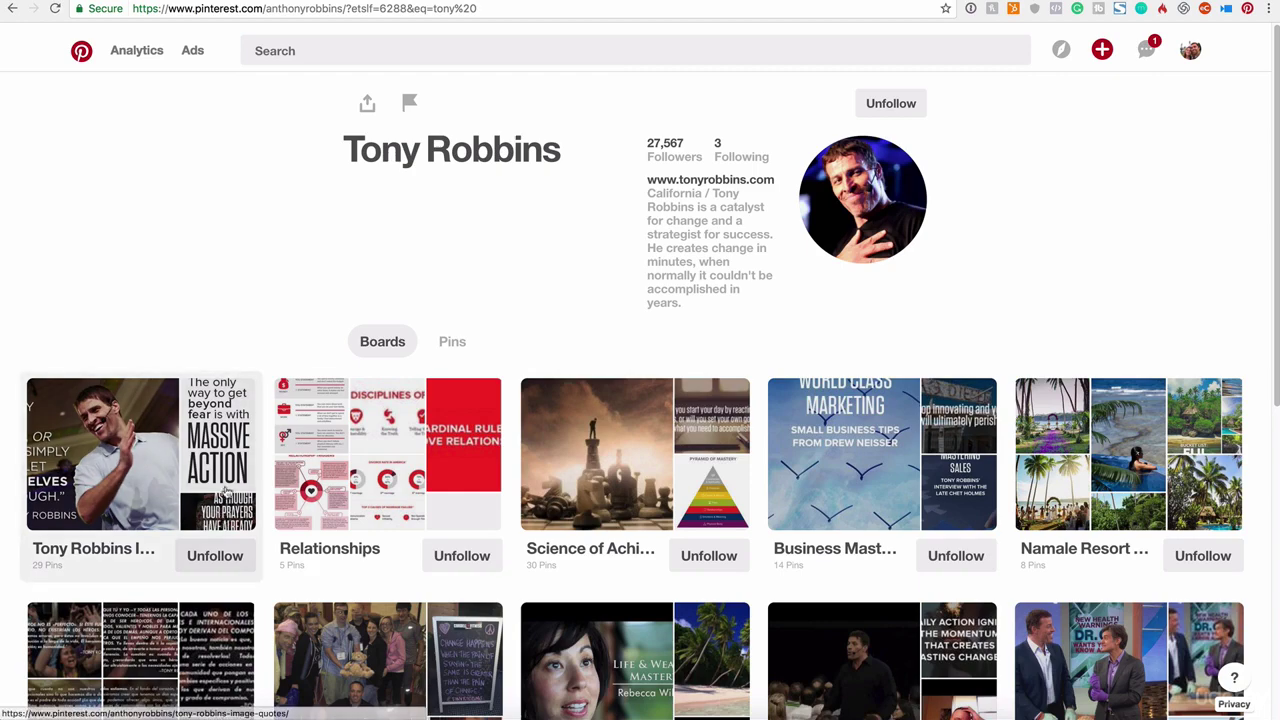
{"action": "scroll", "coordinate": [260, 460], "scroll_direction": "down", "scroll_amount": 3}
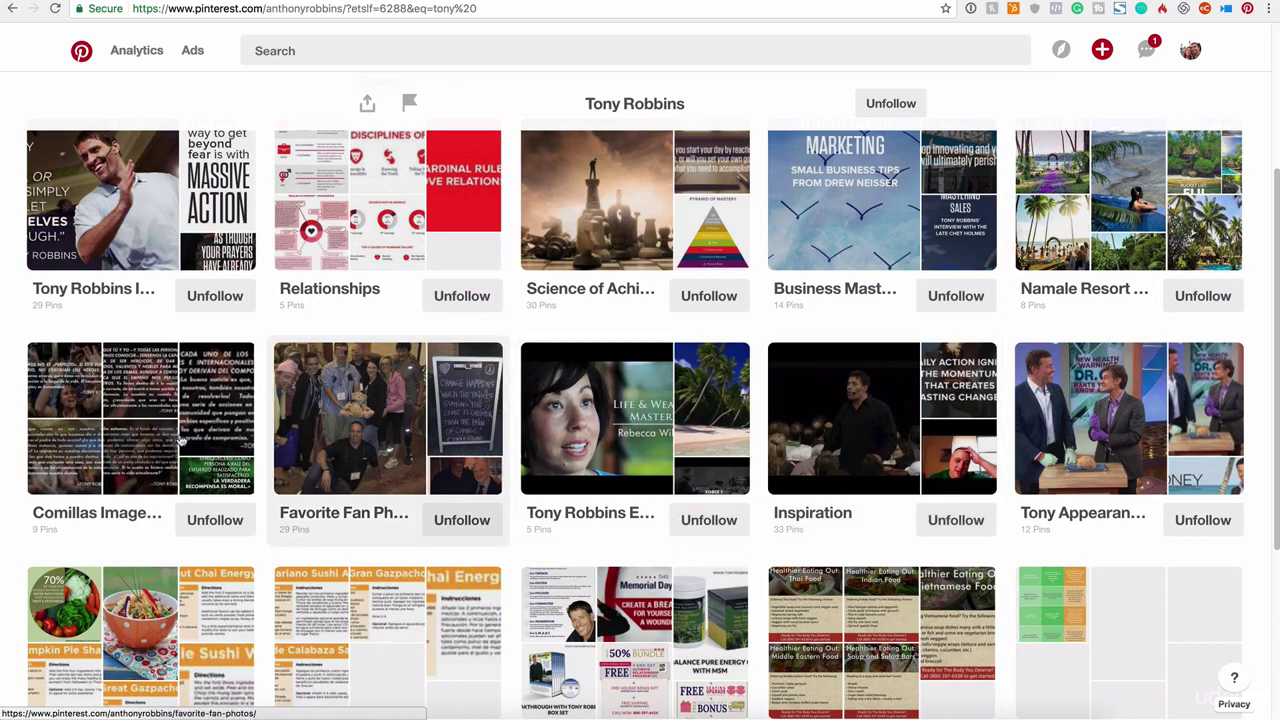
{"action": "scroll", "coordinate": [412, 500], "scroll_direction": "down", "scroll_amount": 1}
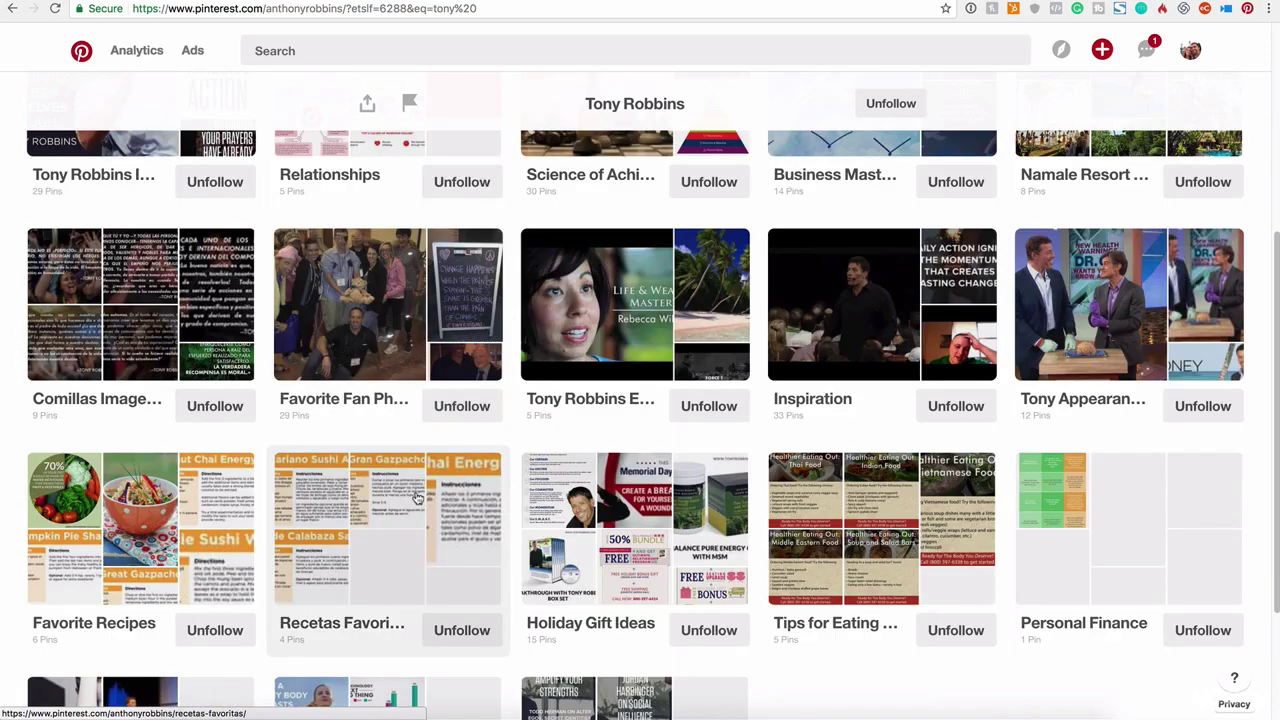
{"action": "scroll", "coordinate": [417, 498], "scroll_direction": "up", "scroll_amount": 3}
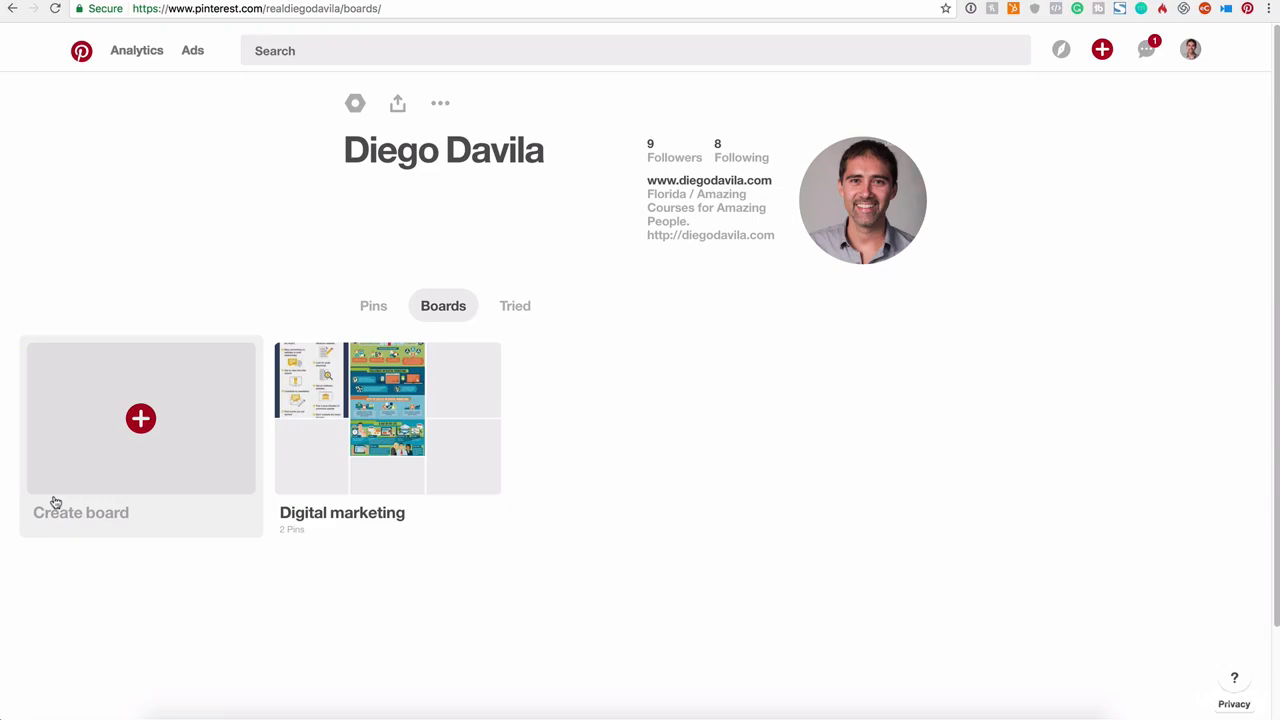
Create a public board named 'Facebook Marketing' with Secret left off.
{"action": "left_click", "coordinate": [143, 430]}
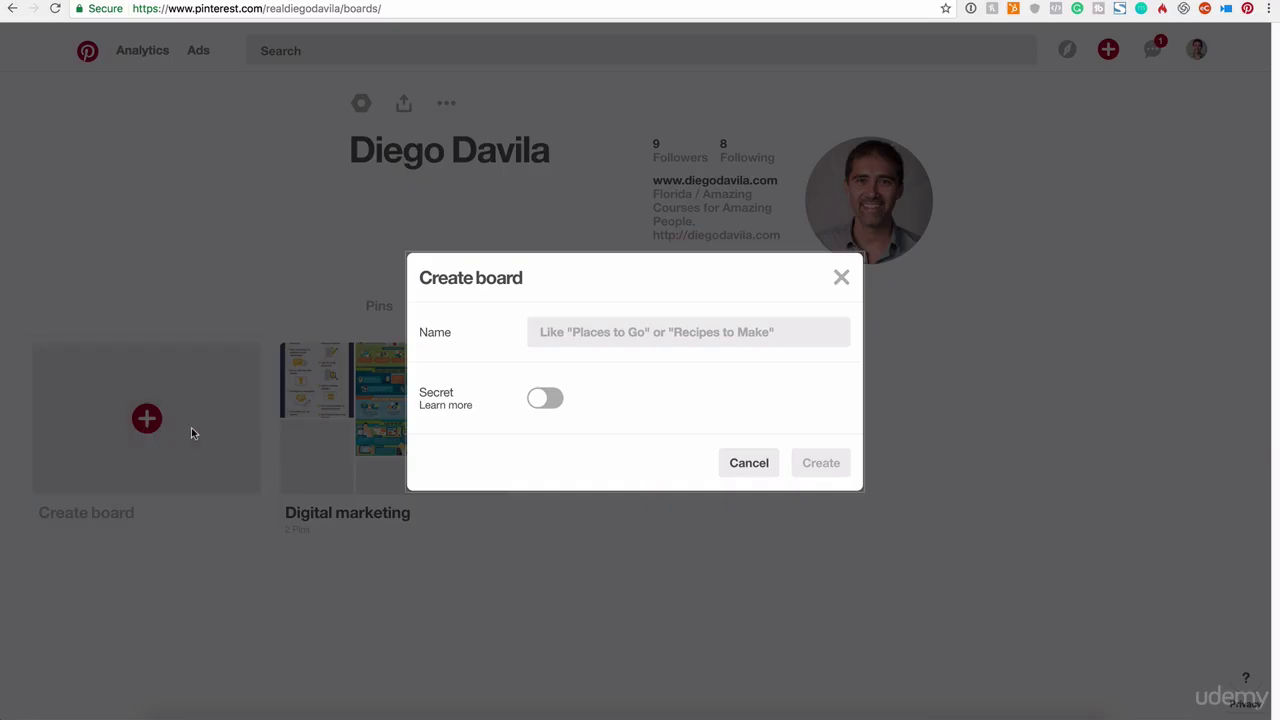
{"action": "left_click", "coordinate": [565, 345]}
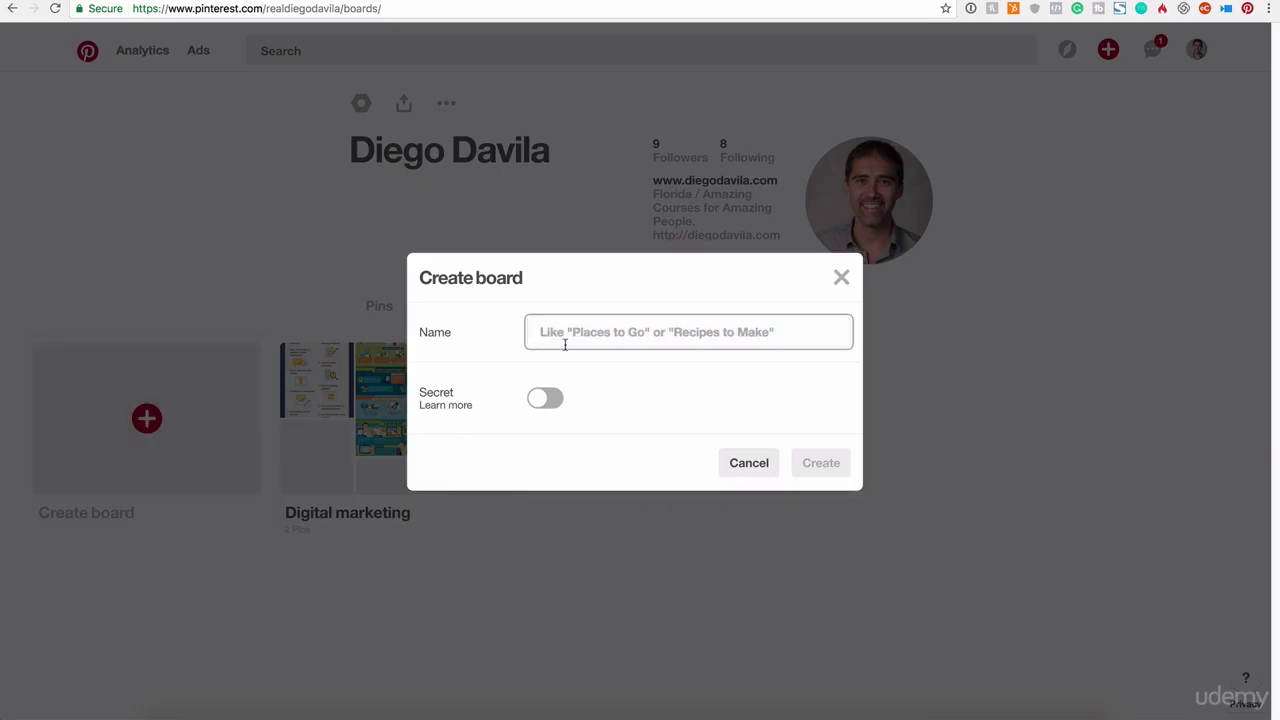
{"action": "type", "text": "FAe"}
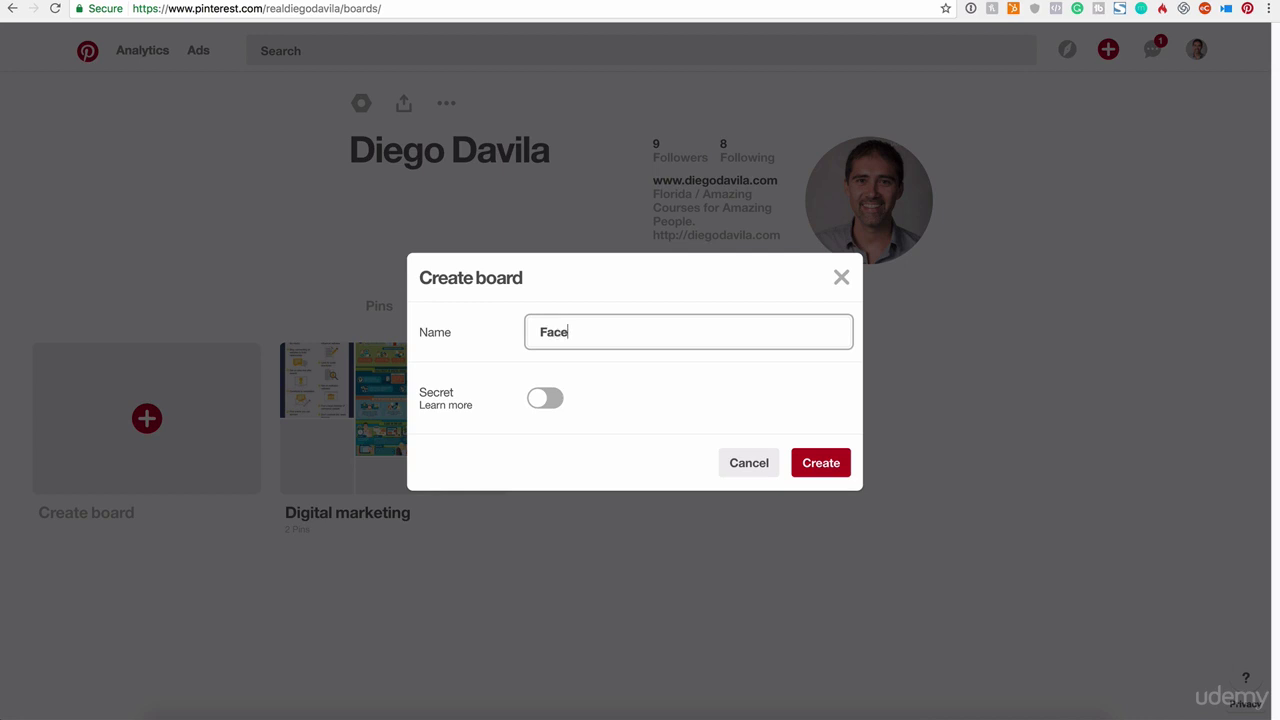
{"action": "type", "text": "book Marketing"}
{"action": "left_click_drag", "start_coordinate": [658, 331], "coordinate": [534, 332]}
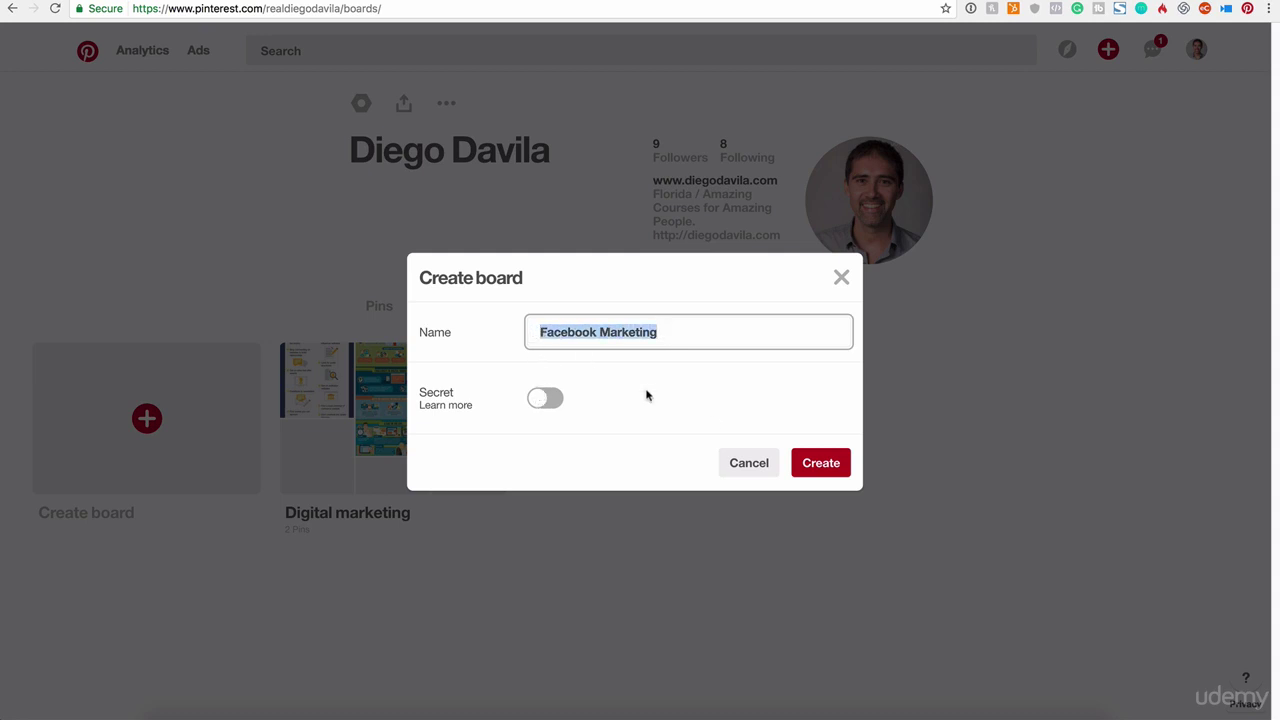
{"action": "left_click", "coordinate": [841, 466]}
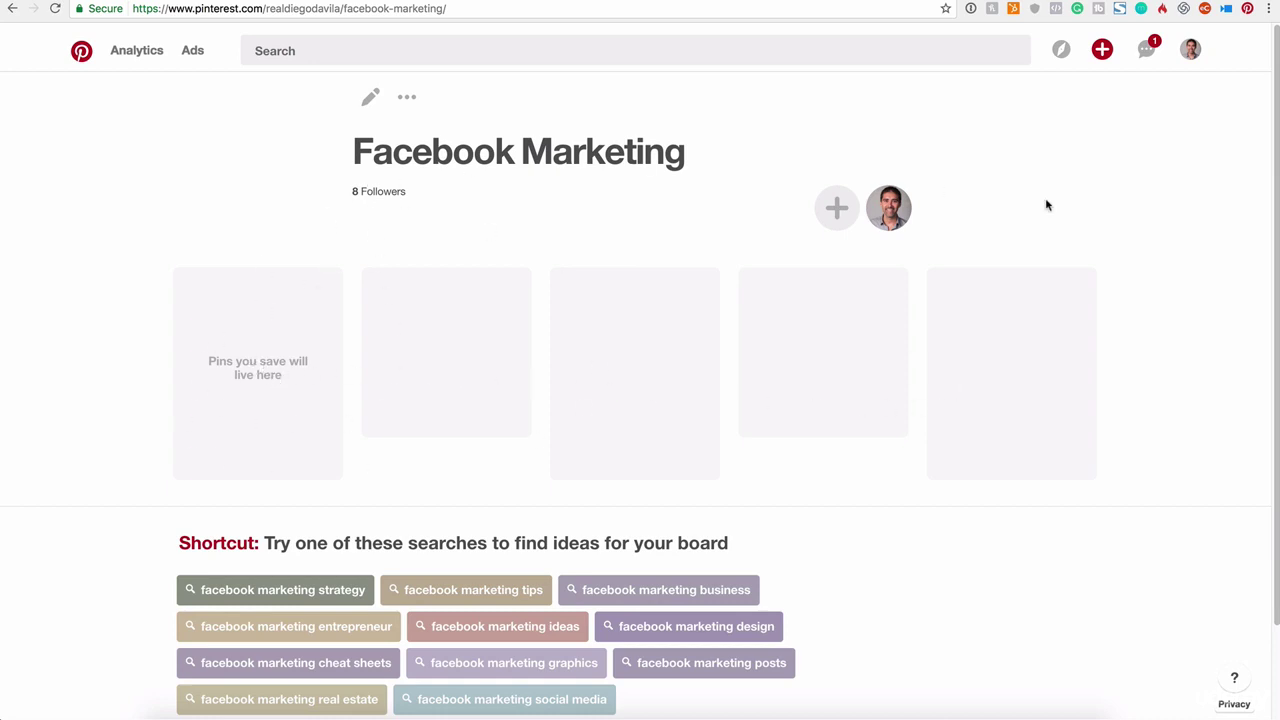
Open My profile's Boards tab, showing Facebook Marketing with 0 pins beside Digital marketing.
{"action": "left_click", "coordinate": [1186, 56]}
{"action": "left_click", "coordinate": [1152, 95]}
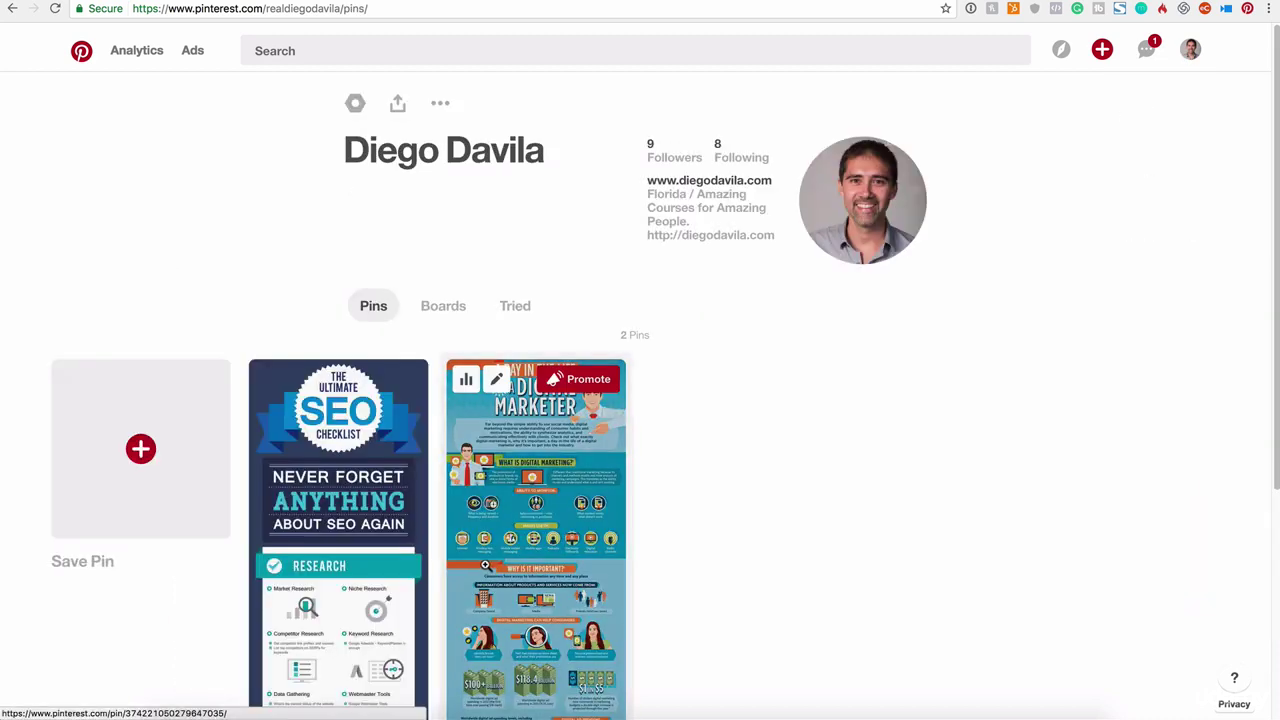
{"action": "left_click", "coordinate": [449, 312]}
{"action": "scroll", "coordinate": [460, 367], "scroll_direction": "down", "scroll_amount": 2}
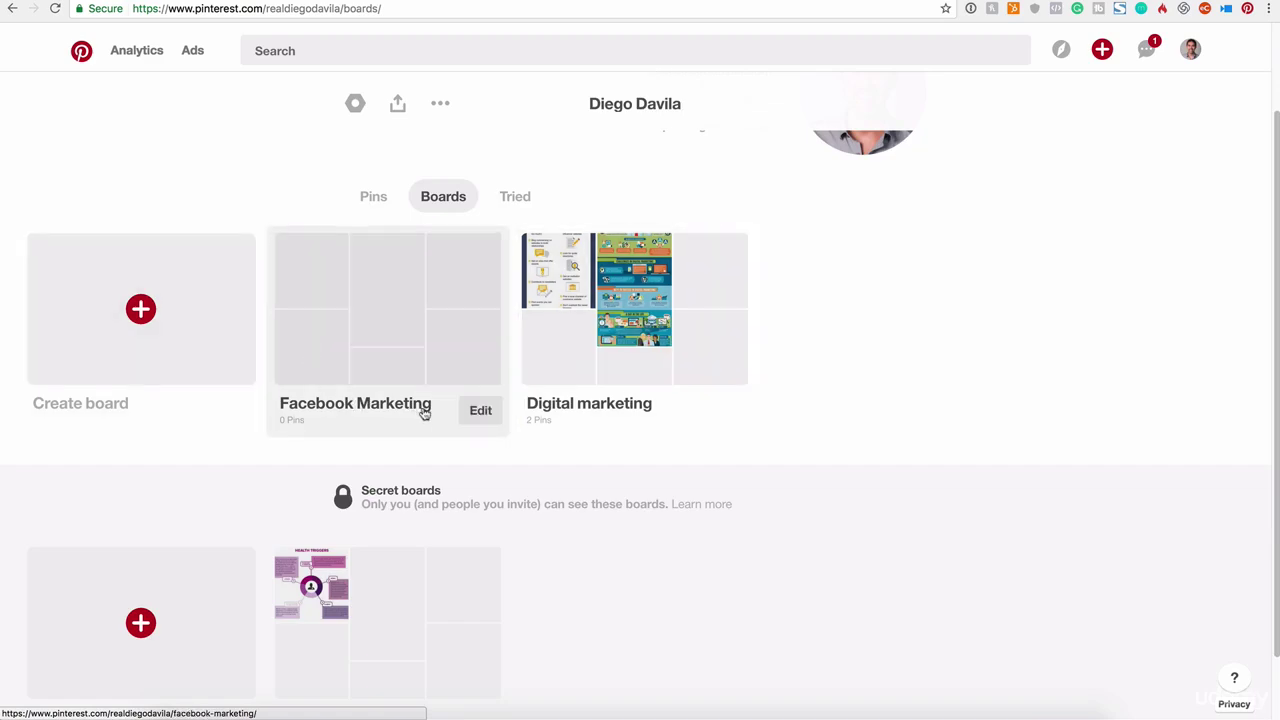
Describe Facebook Marketing as 'Here I am sharing the best Facebook marketing Pins', set category Design, and save.
{"action": "left_click", "coordinate": [479, 411]}
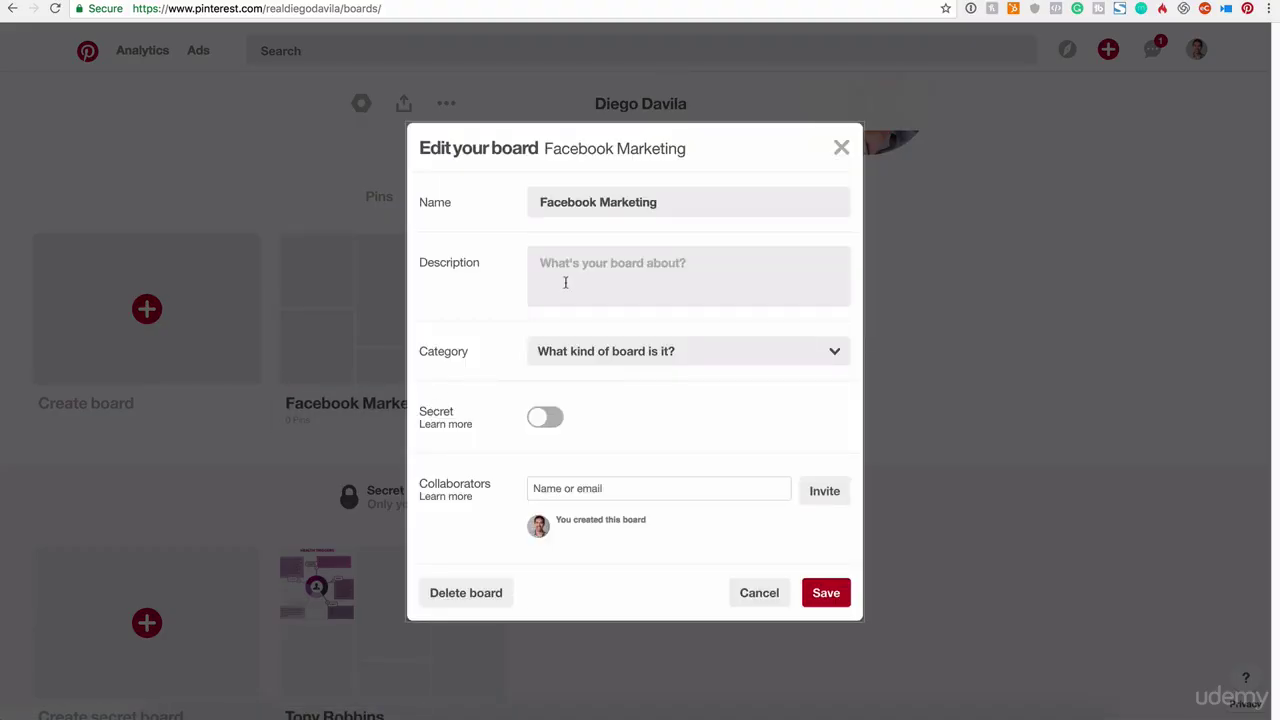
{"action": "left_click", "coordinate": [583, 256]}
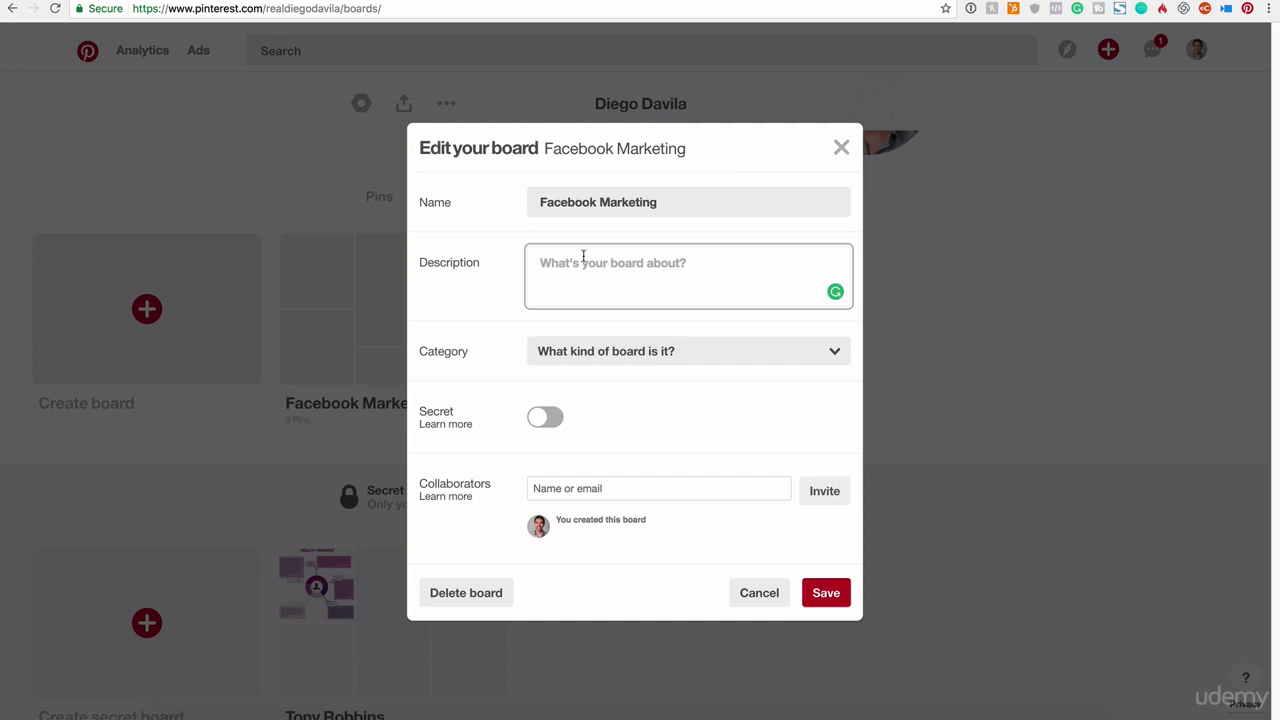
{"action": "type", "text": "Here I"}
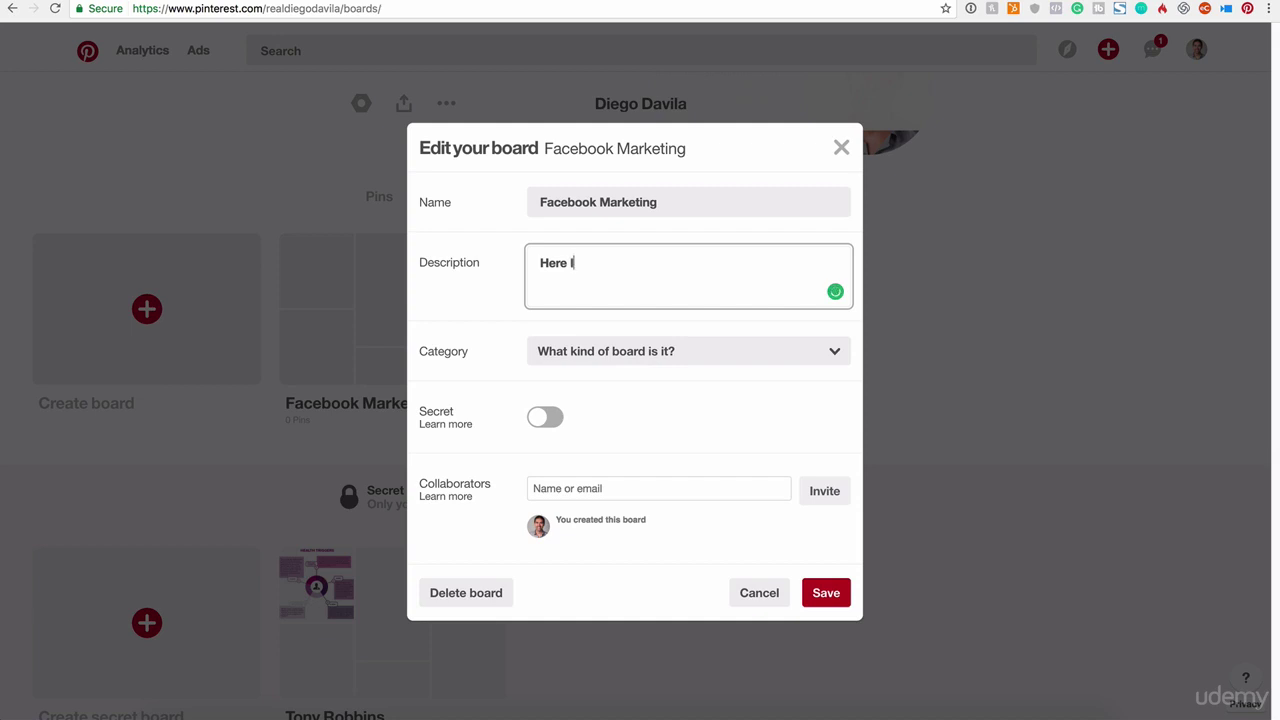
{"action": "type", "text": " am sharing the bes"}
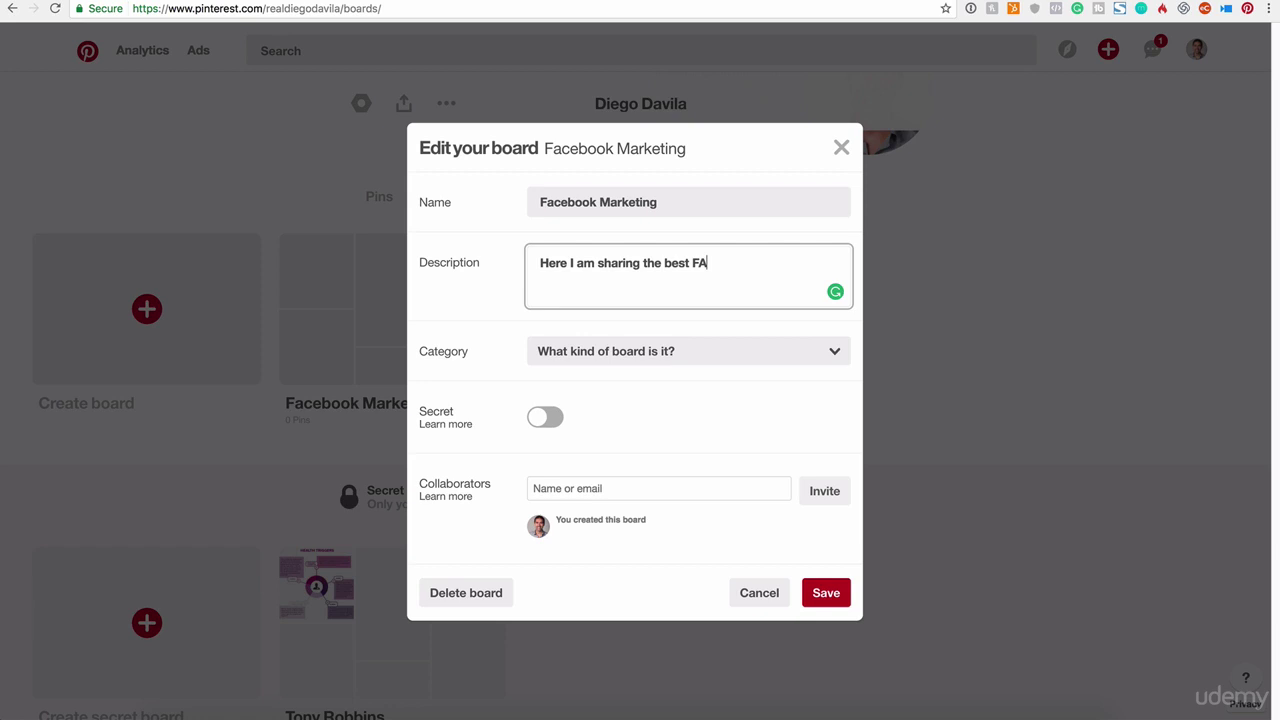
{"action": "type", "text": "t Facebook marketing Pins"}
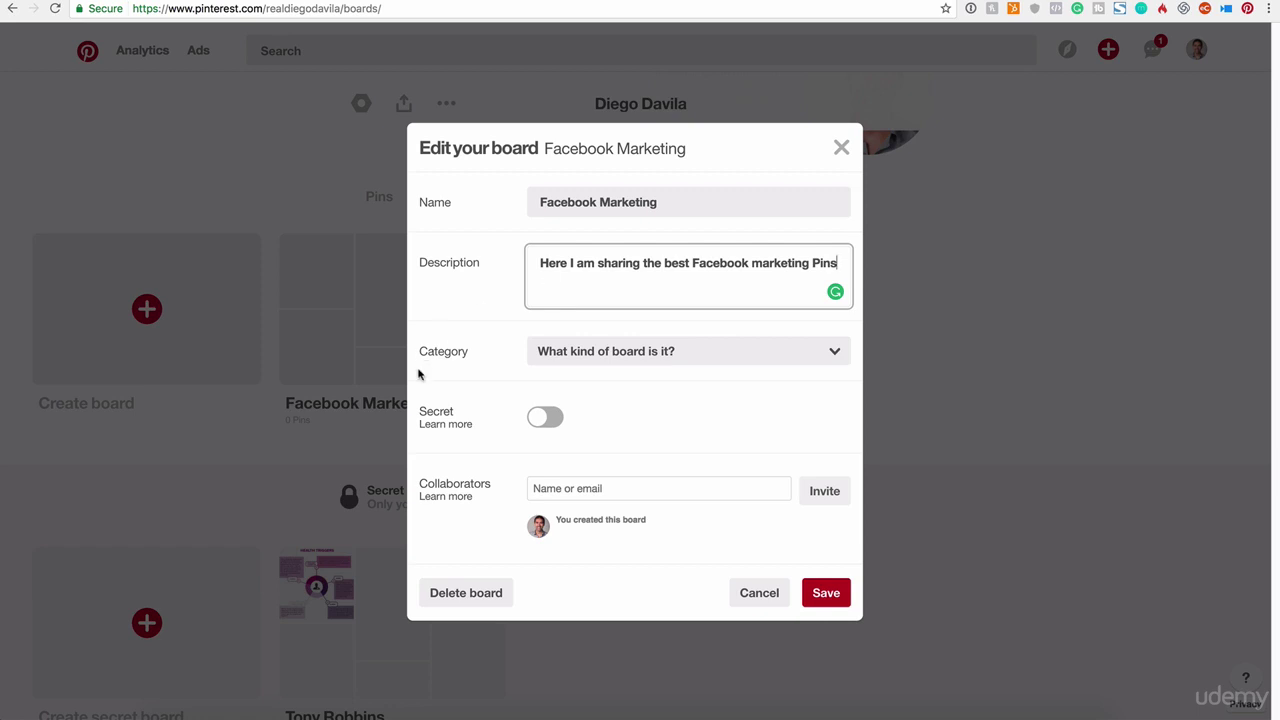
{"action": "left_click", "coordinate": [714, 351]}
{"action": "left_click", "coordinate": [663, 468]}
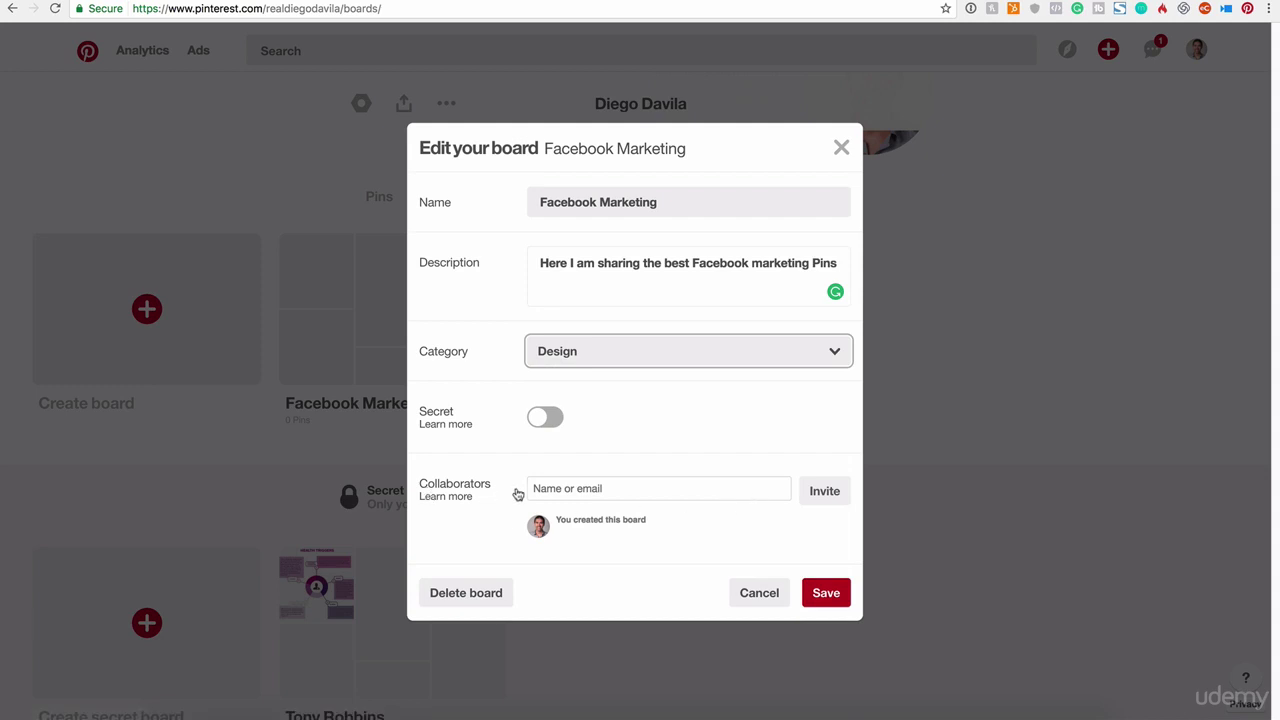
{"action": "left_click", "coordinate": [610, 499]}
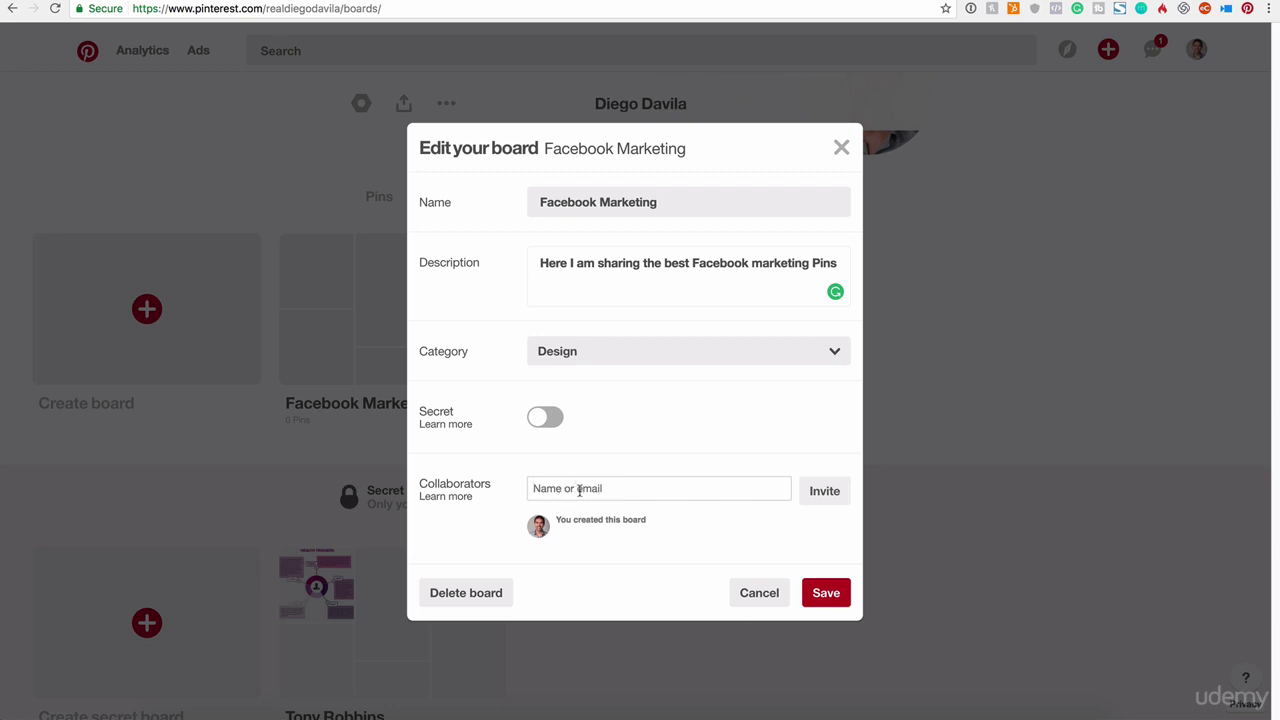
{"action": "left_click", "coordinate": [824, 593]}
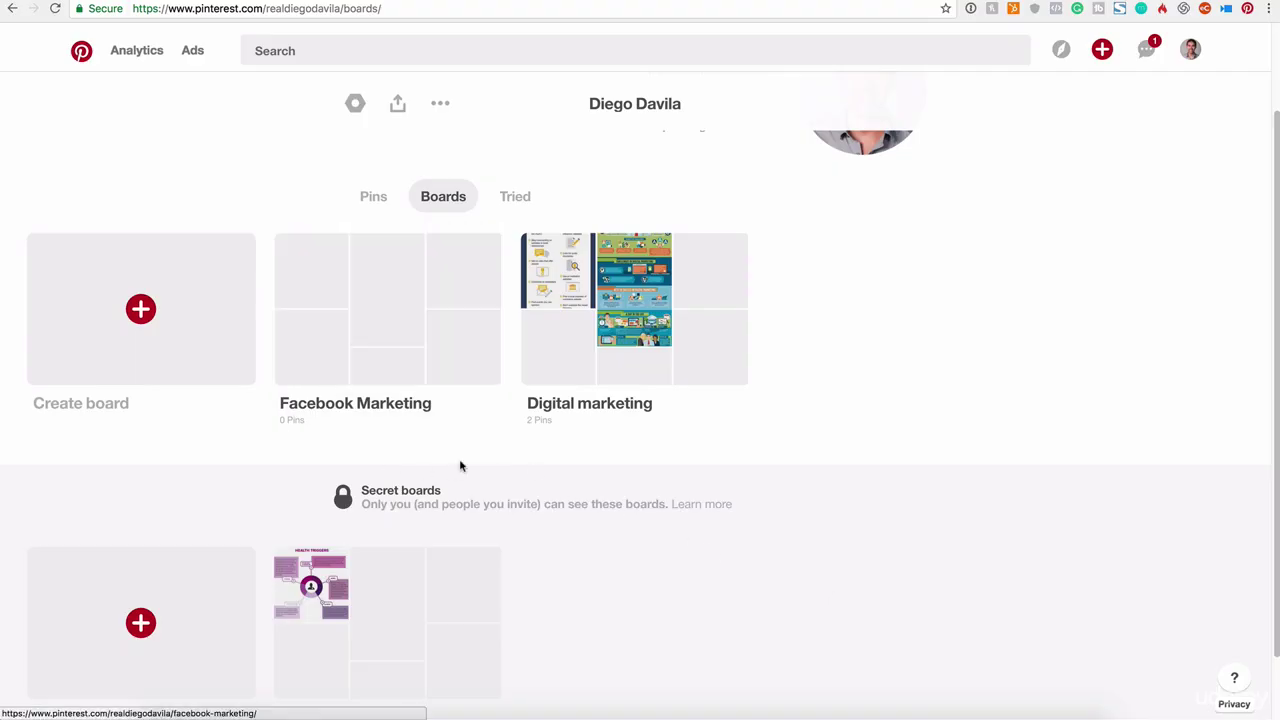
{"action": "left_click", "coordinate": [434, 56]}
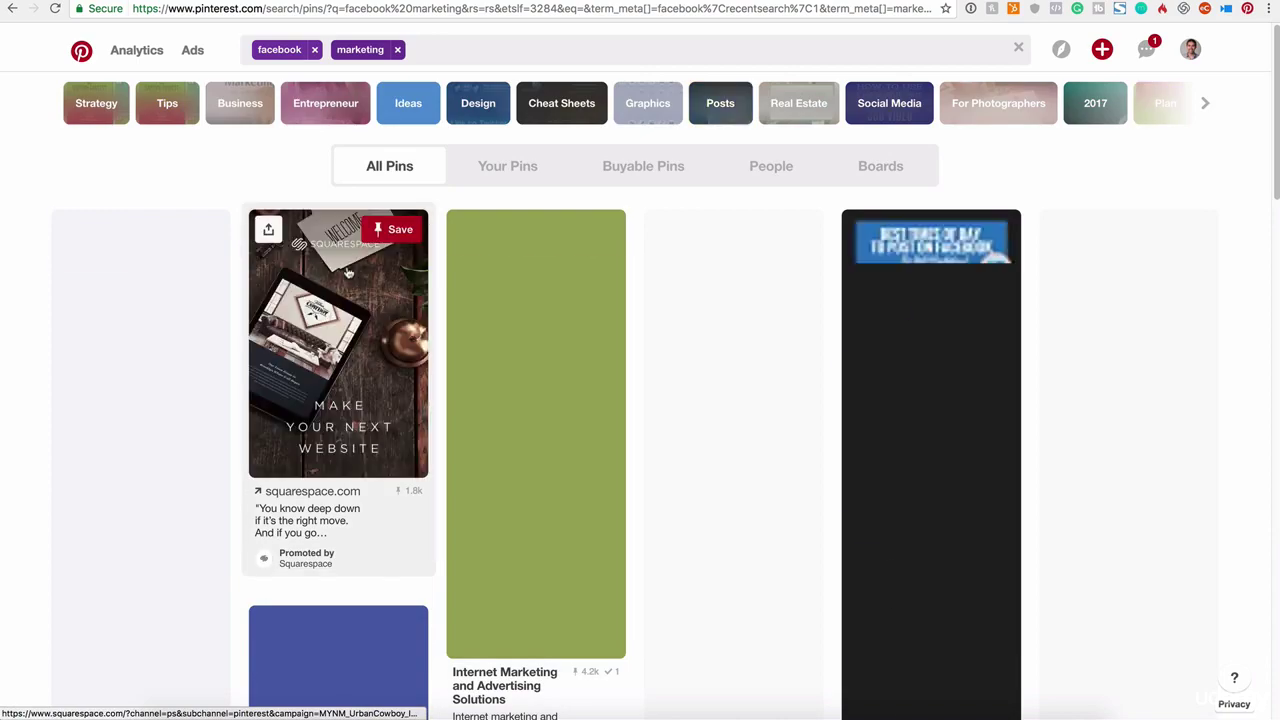
Save the Facebook week-of-activity and ad targeting guide pins to Facebook Marketing.
{"action": "scroll", "coordinate": [170, 400], "scroll_direction": "down", "scroll_amount": 4}
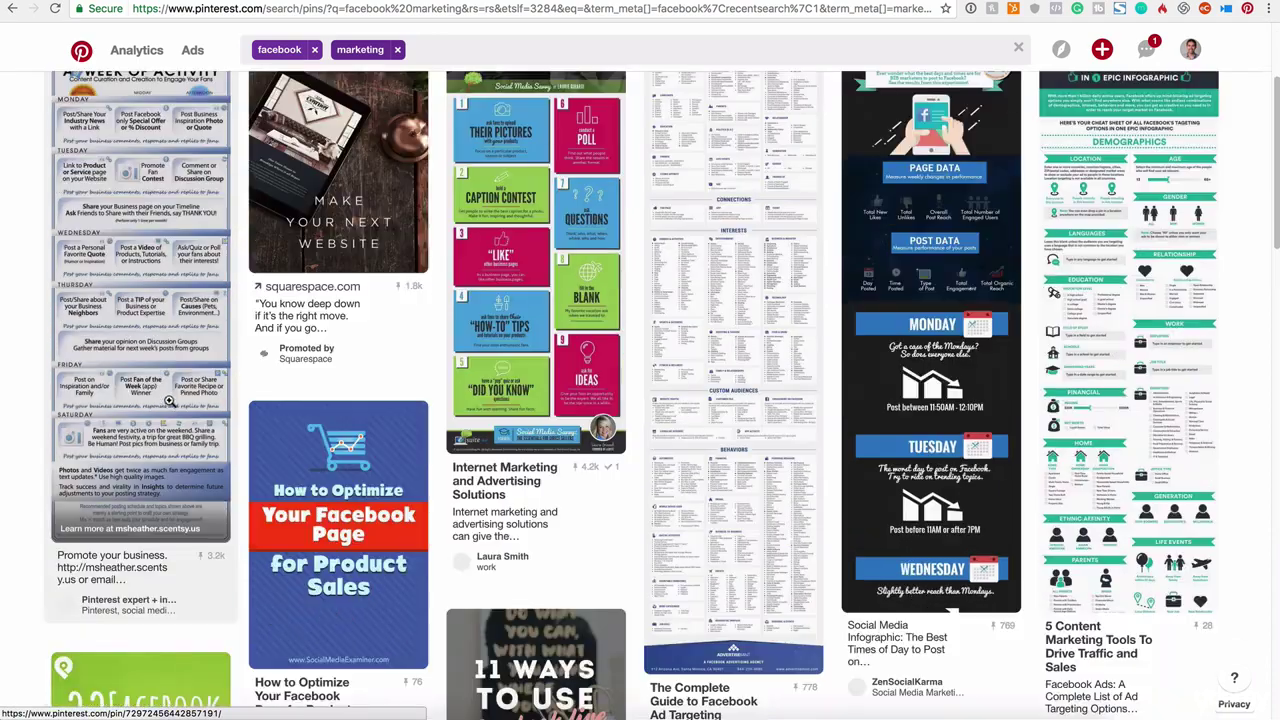
{"action": "scroll", "coordinate": [128, 330], "scroll_direction": "up", "scroll_amount": 4}
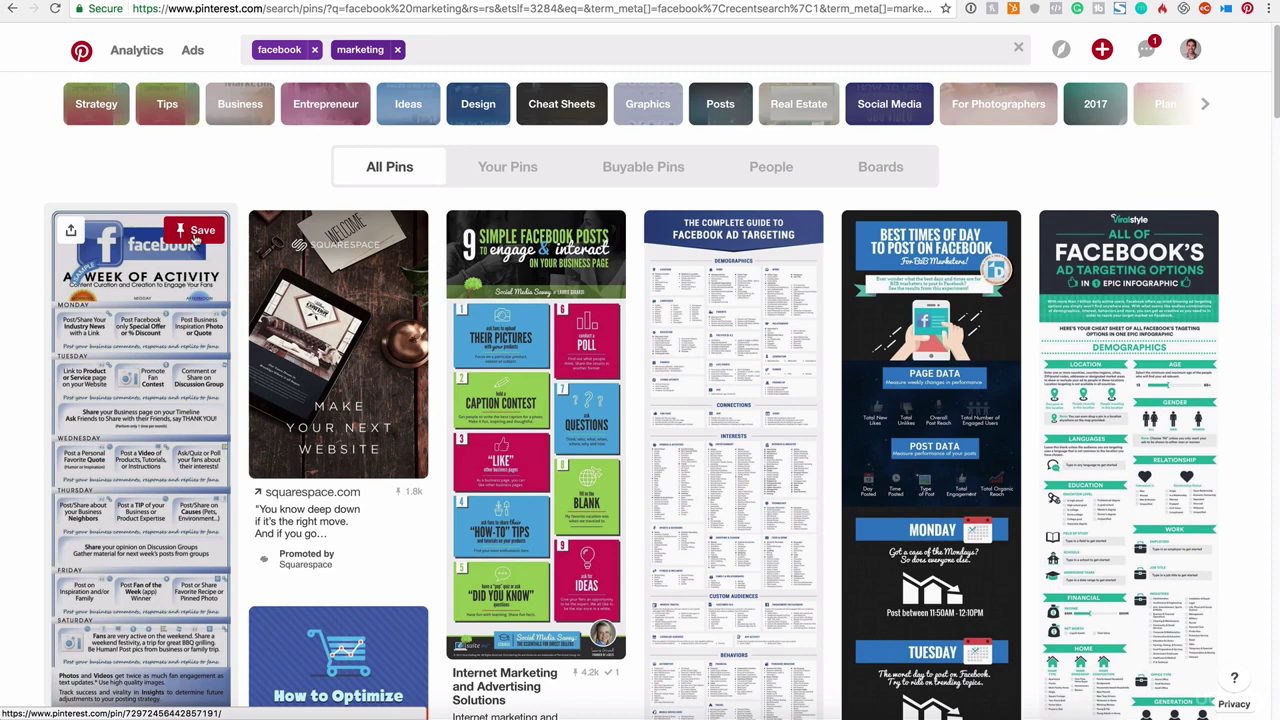
{"action": "left_click", "coordinate": [196, 232]}
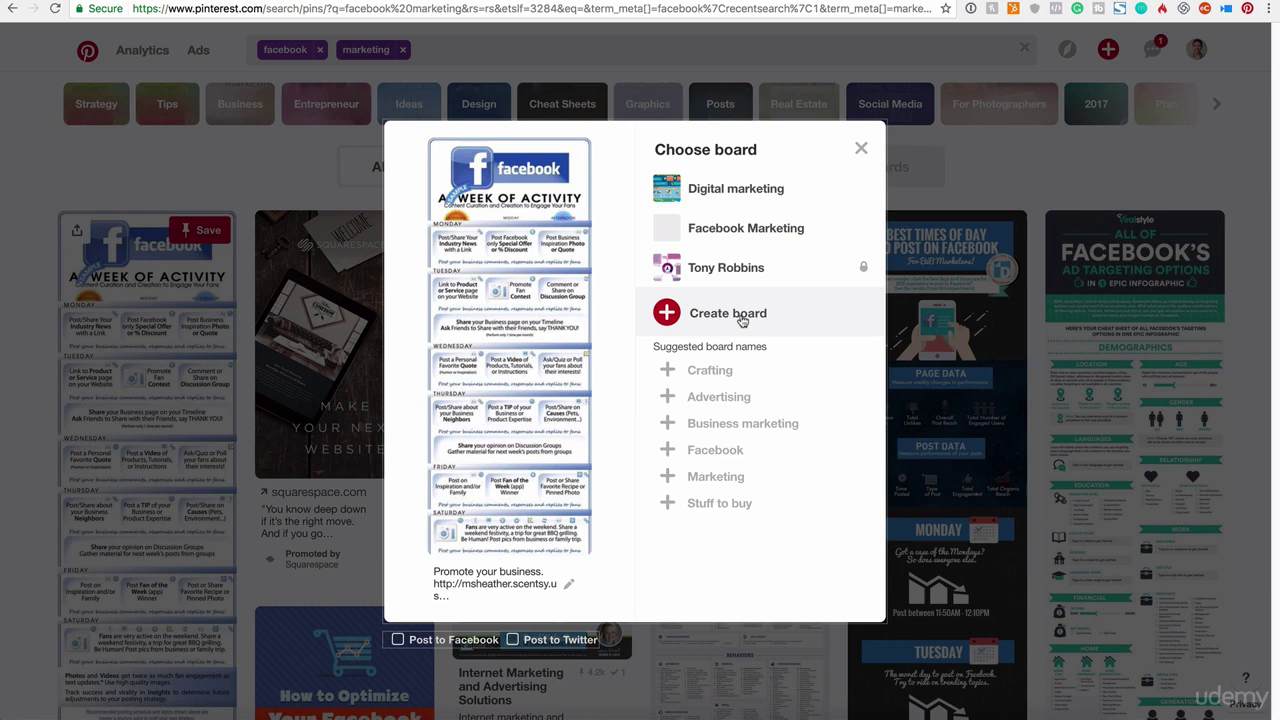
{"action": "left_click", "coordinate": [845, 234]}
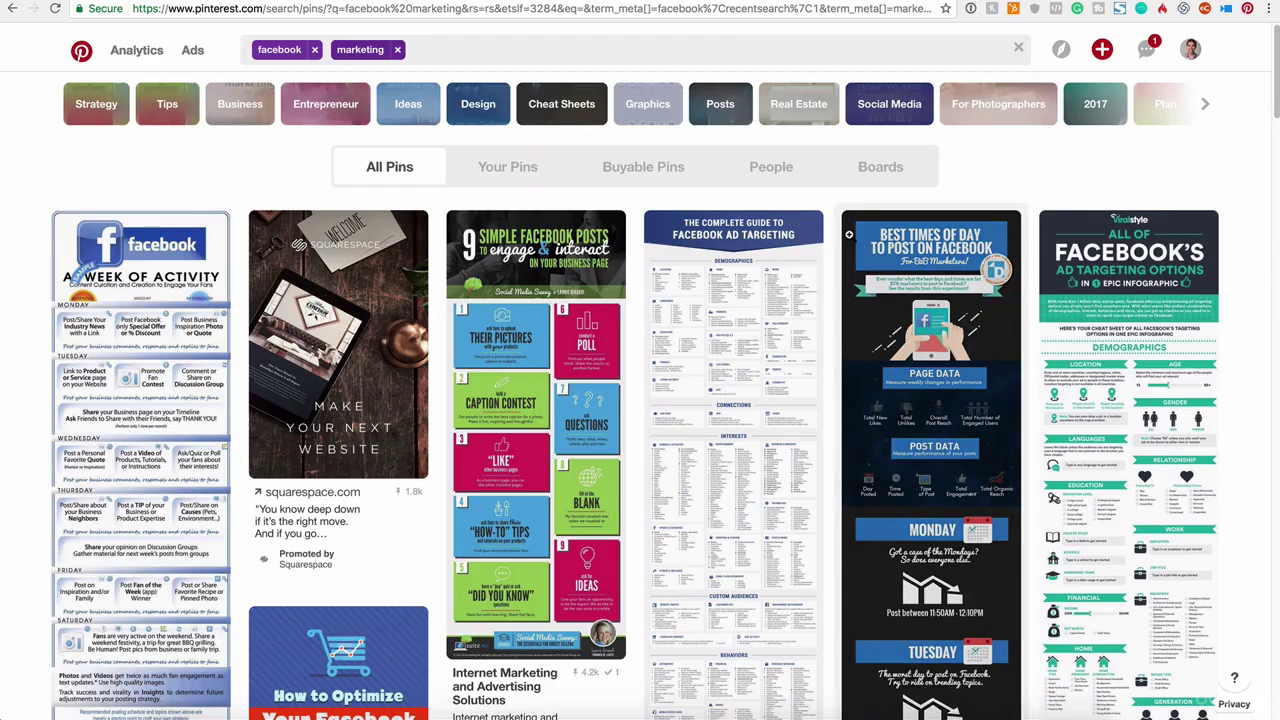
{"action": "left_click", "coordinate": [790, 235]}
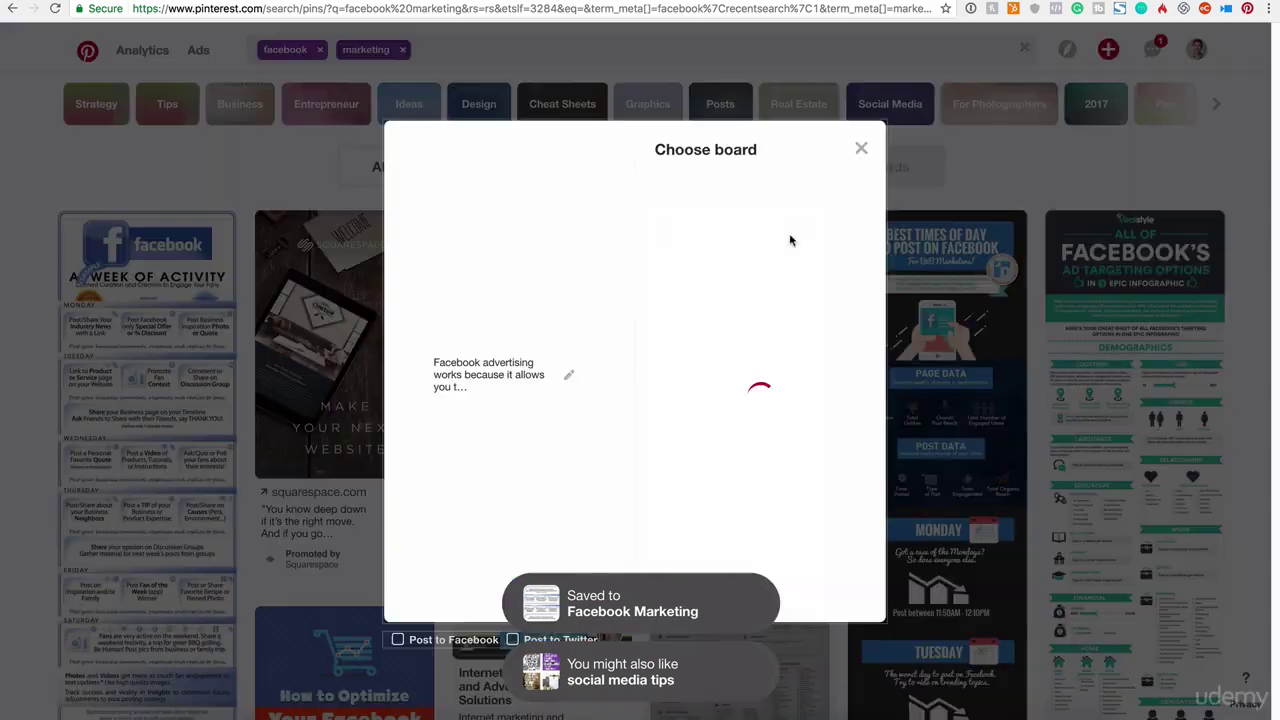
{"action": "left_click", "coordinate": [845, 230]}
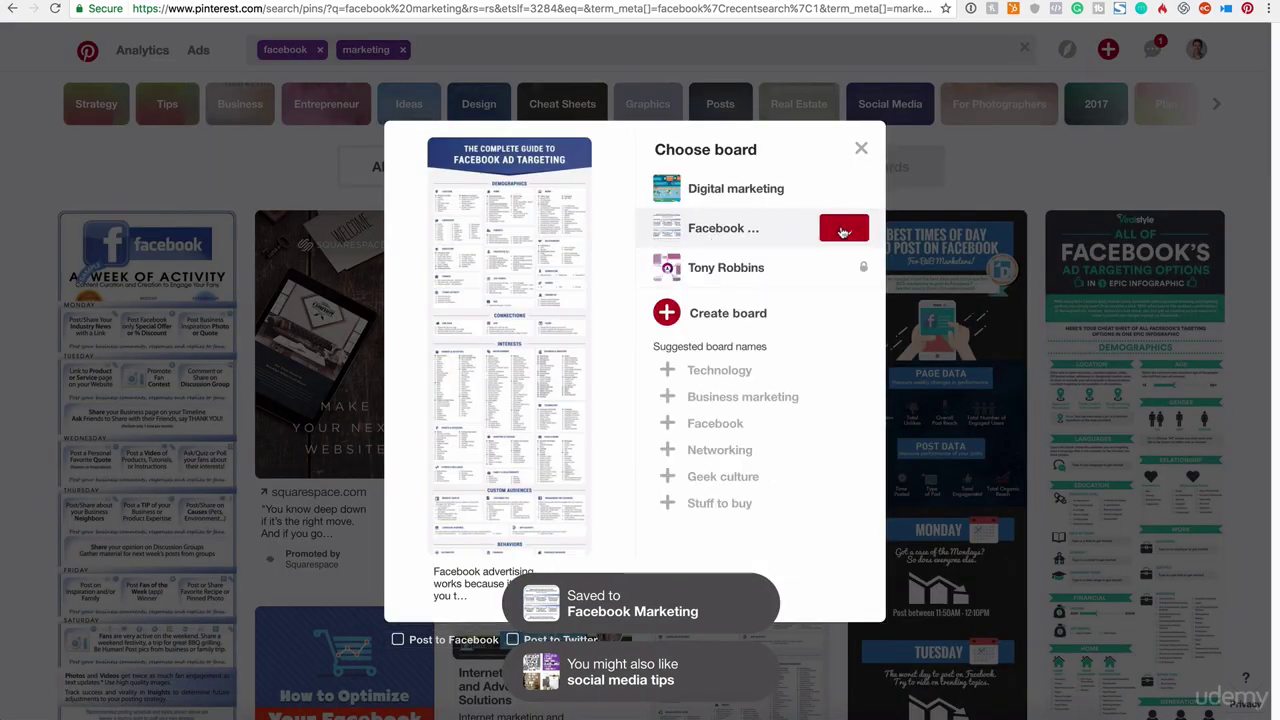
Save the 'How to Optimize Your Facebook Page' and '7 Secret Facebook Tactics' pins there too.
{"action": "scroll", "coordinate": [1035, 397], "scroll_direction": "down", "scroll_amount": 6}
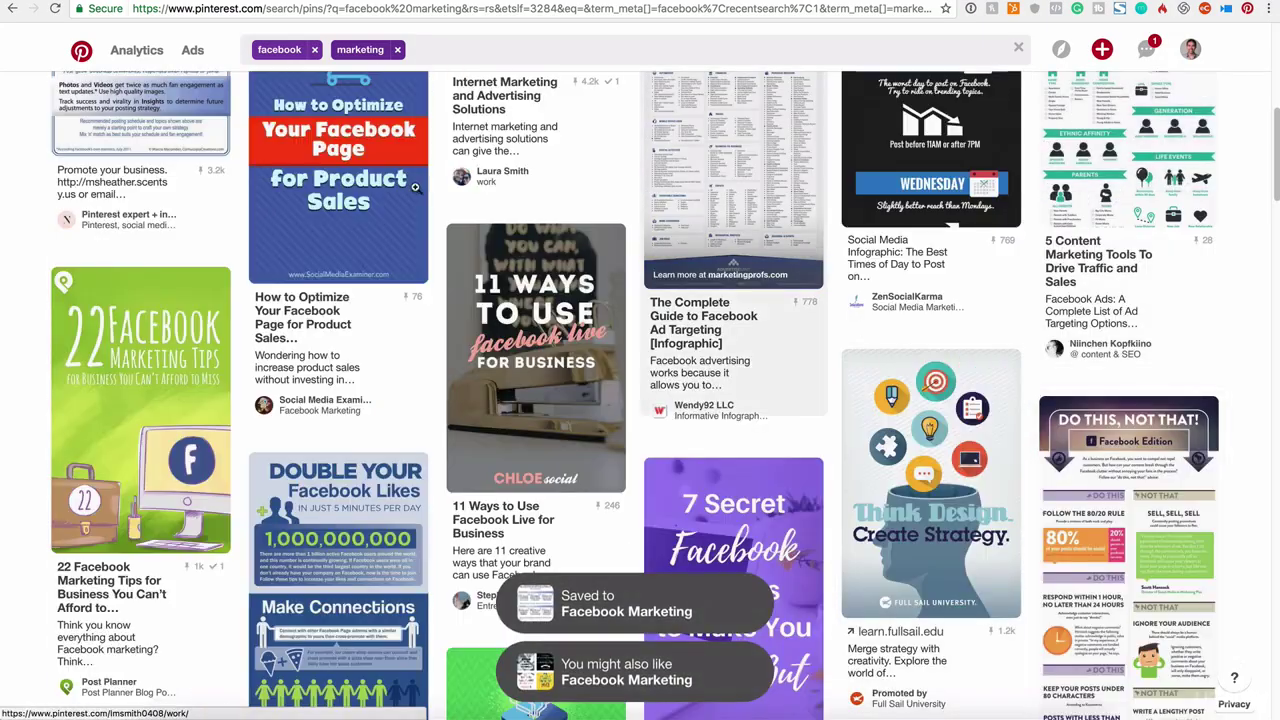
{"action": "scroll", "coordinate": [405, 195], "scroll_direction": "up", "scroll_amount": 3}
{"action": "left_click", "coordinate": [400, 192]}
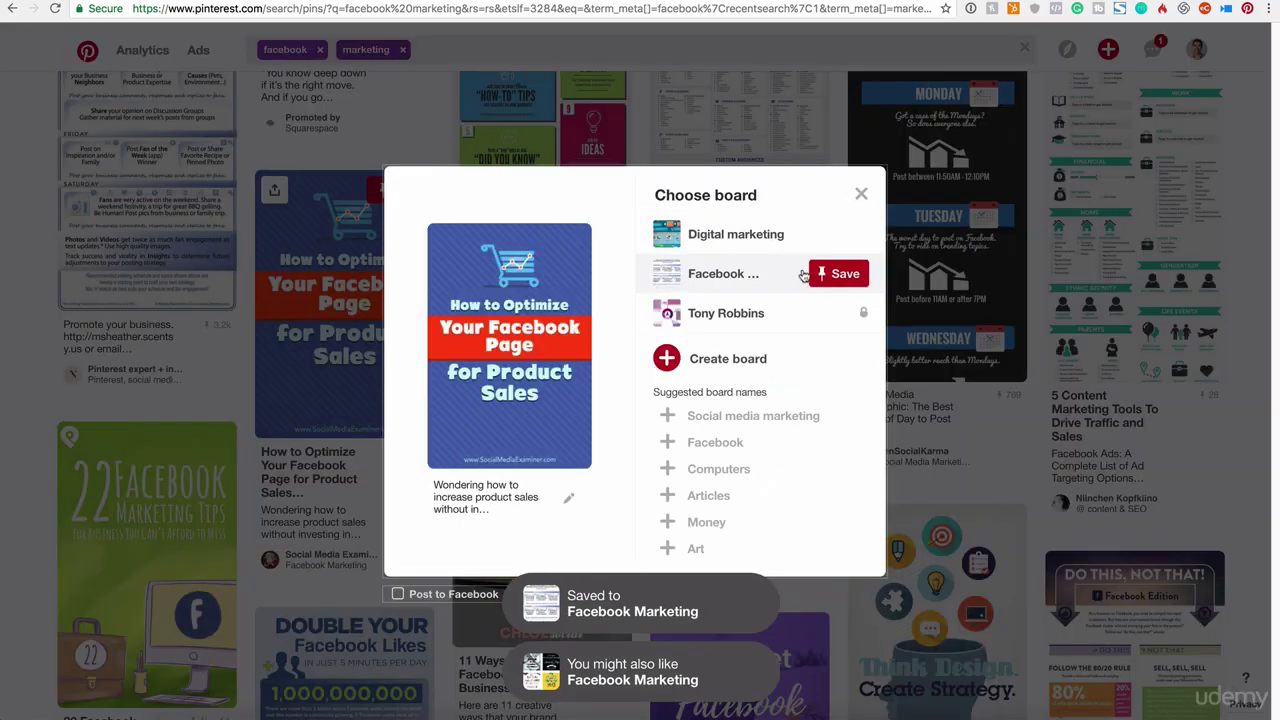
{"action": "left_click", "coordinate": [830, 272]}
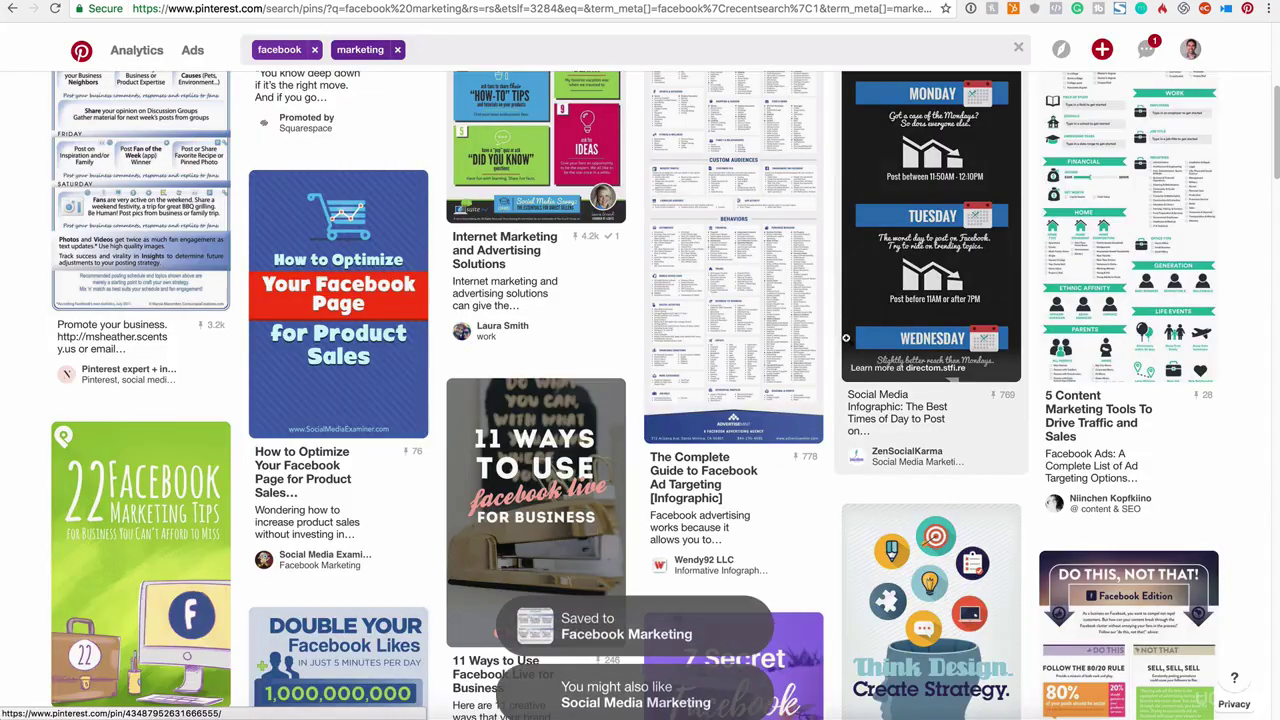
{"action": "scroll", "coordinate": [835, 303], "scroll_direction": "down", "scroll_amount": 4}
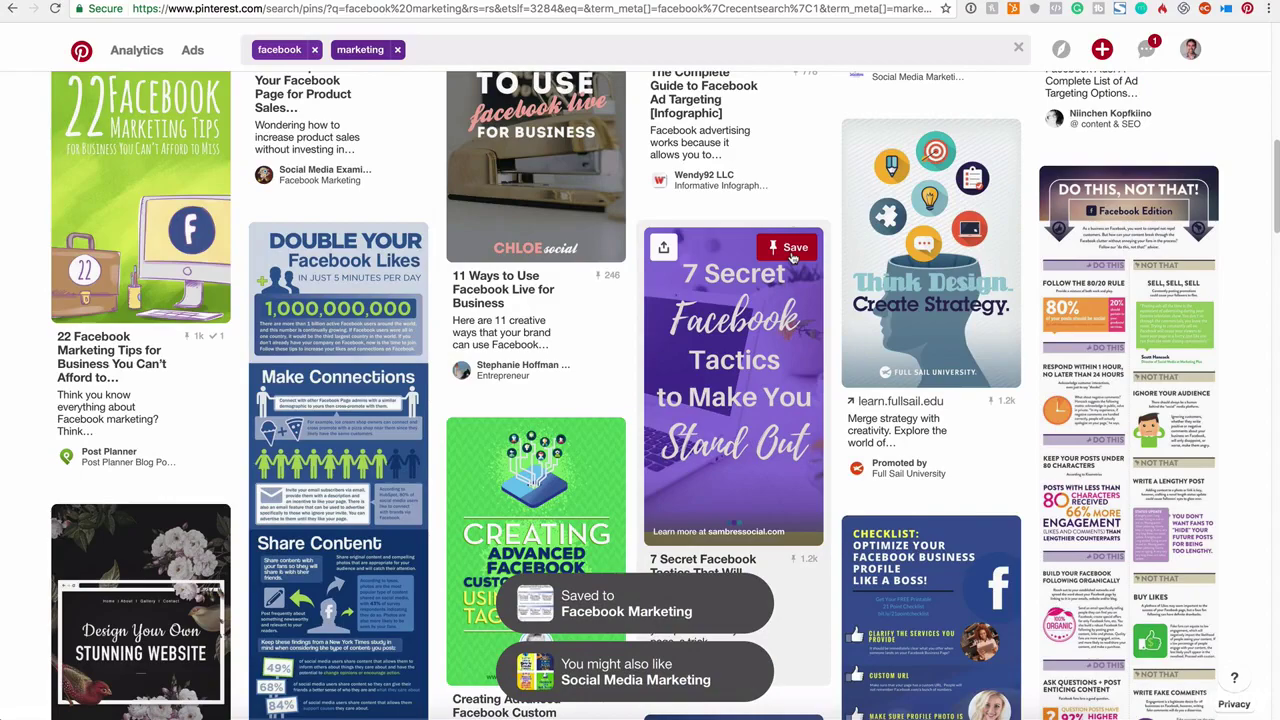
{"action": "left_click", "coordinate": [792, 259]}
{"action": "left_click", "coordinate": [839, 266]}
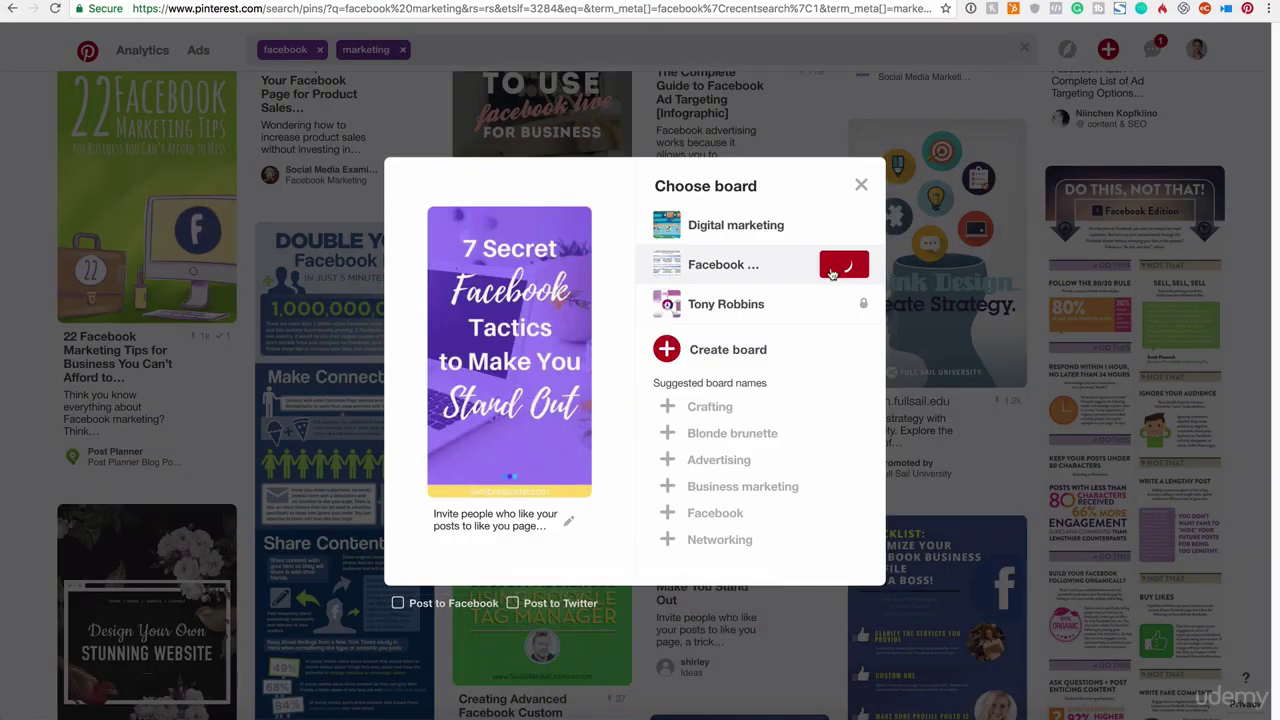
{"action": "scroll", "coordinate": [449, 205], "scroll_direction": "up", "scroll_amount": 5}
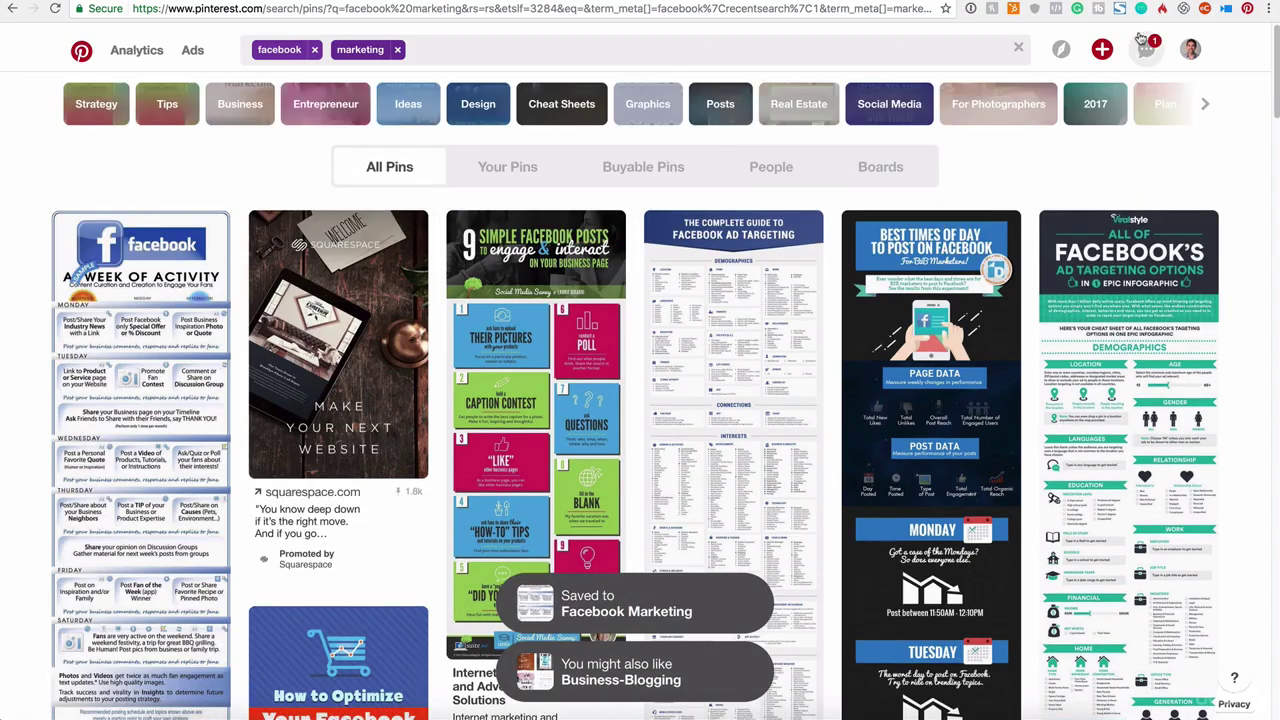
Open the Facebook Marketing board from your profile's Boards tab and scroll through its 4 pins.
{"action": "mouse_move", "coordinate": [1190, 49]}
{"action": "left_click", "coordinate": [1151, 95]}
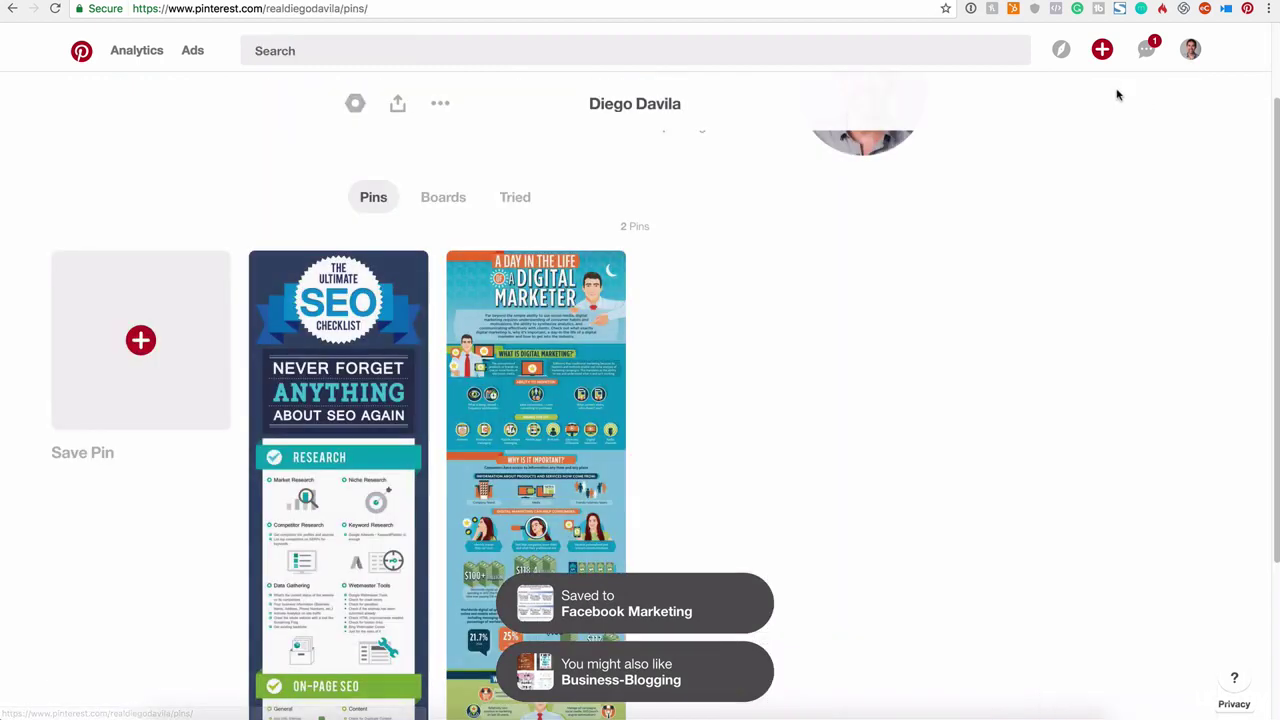
{"action": "left_click", "coordinate": [465, 206]}
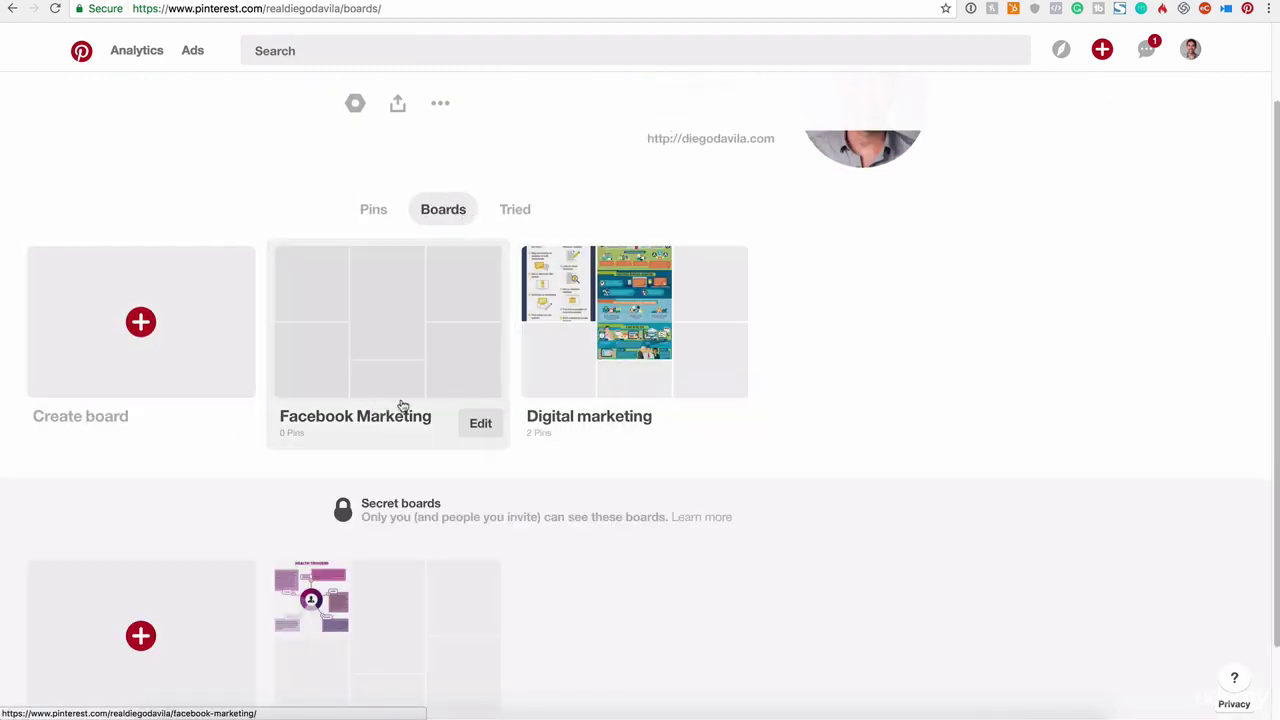
{"action": "left_click", "coordinate": [480, 318]}
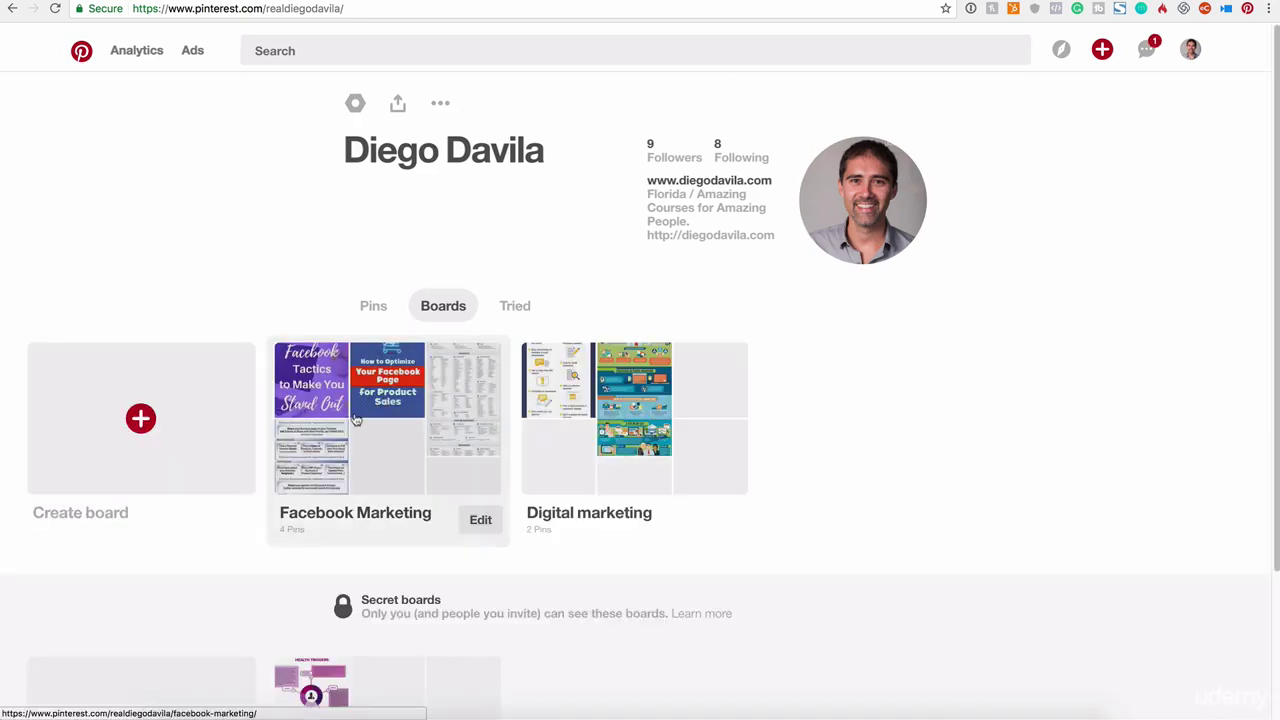
{"action": "left_click", "coordinate": [396, 400]}
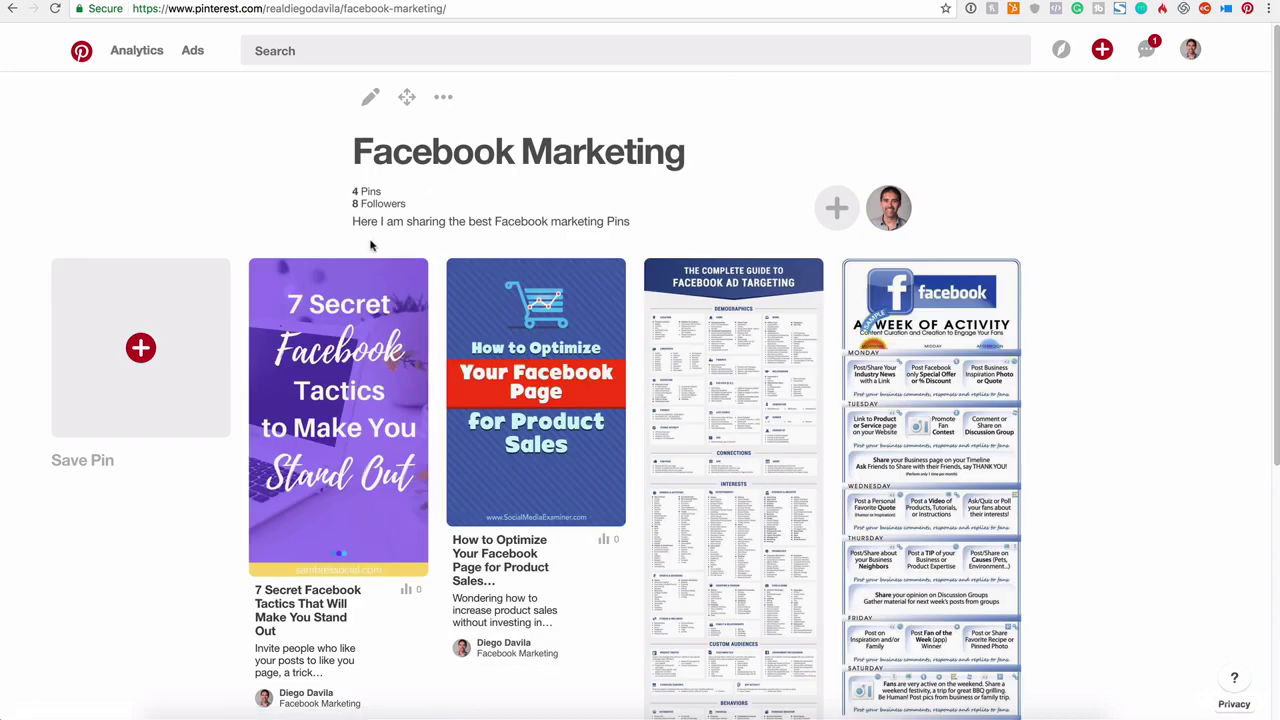
{"action": "scroll", "coordinate": [492, 246], "scroll_direction": "down", "scroll_amount": 2}
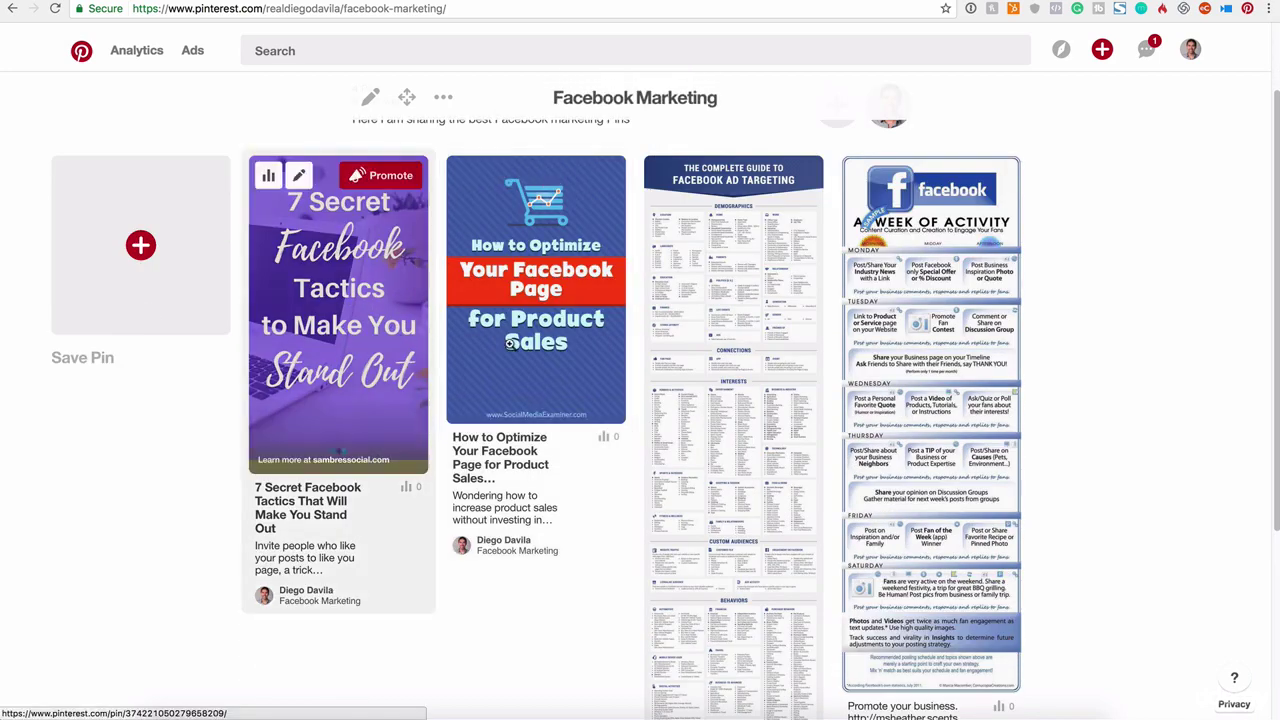
{"action": "scroll", "coordinate": [913, 392], "scroll_direction": "down", "scroll_amount": 3}
{"action": "scroll", "coordinate": [913, 392], "scroll_direction": "up", "scroll_amount": 5}
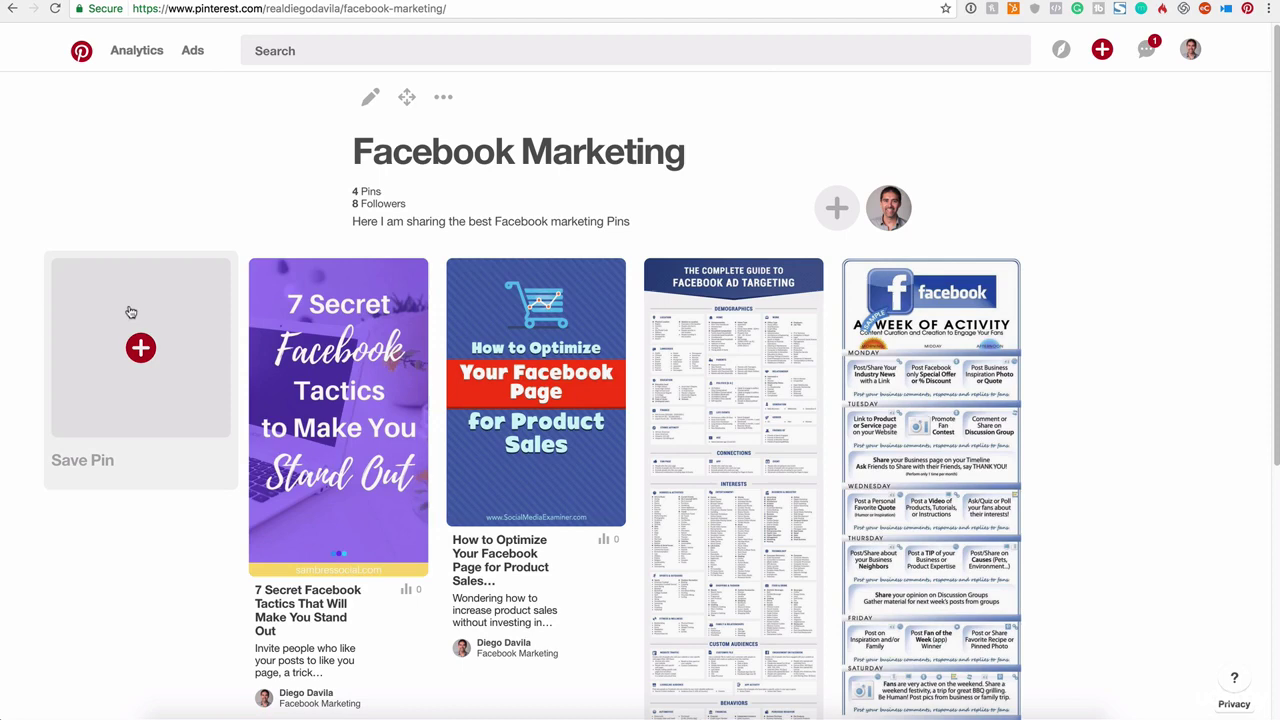
{"action": "mouse_move", "coordinate": [1210, 45]}
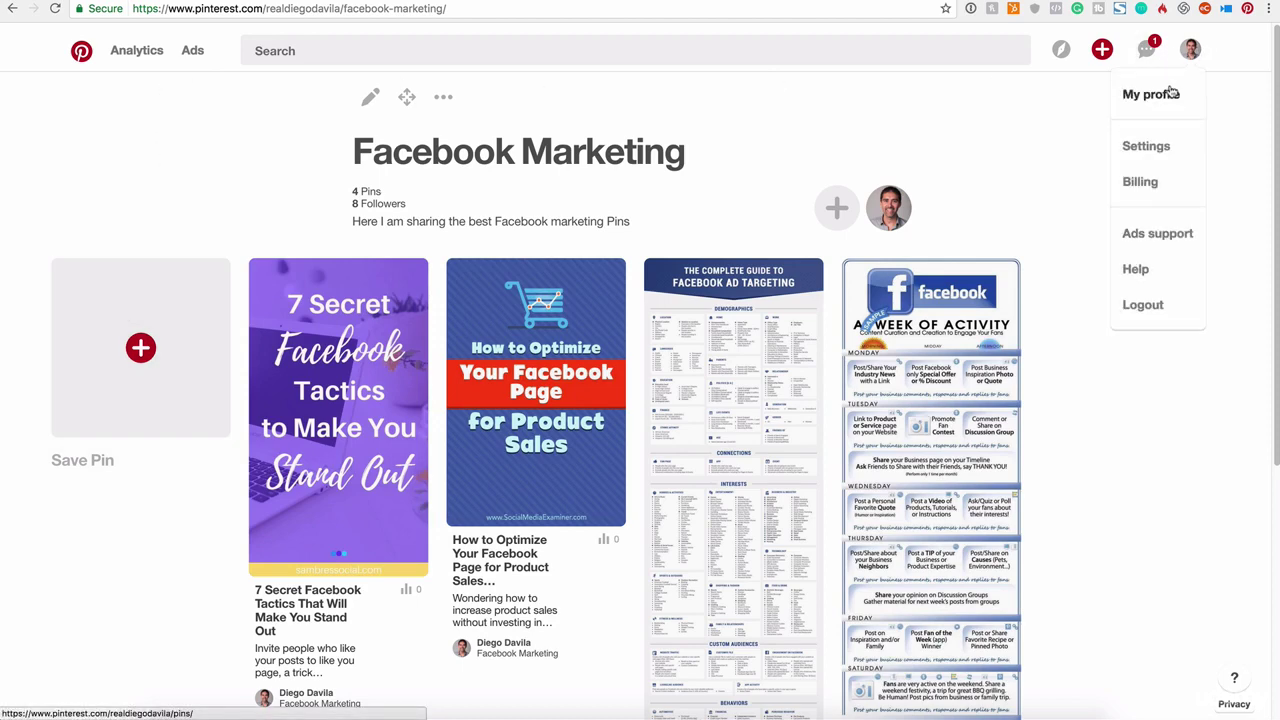
Go back to your profile's Boards tab, then open and dismiss the search suggestions.
{"action": "left_click", "coordinate": [1152, 94]}
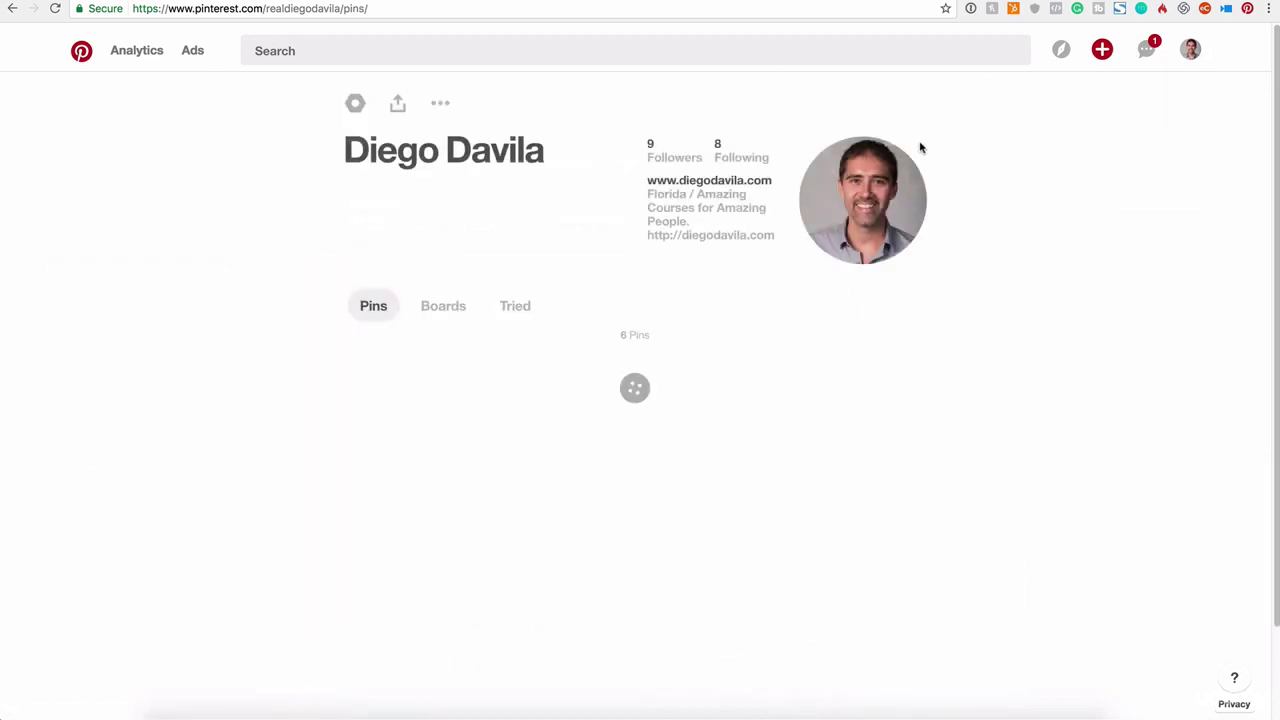
{"action": "left_click", "coordinate": [452, 303]}
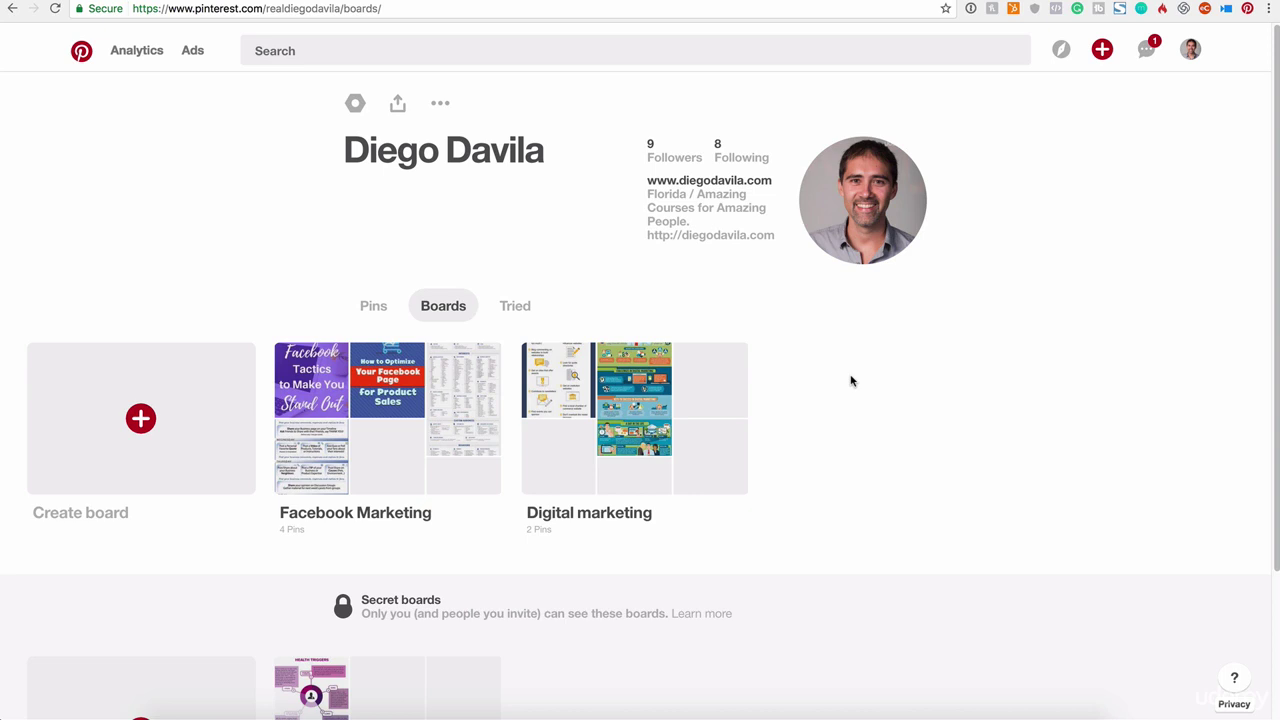
{"action": "left_click", "coordinate": [550, 57]}
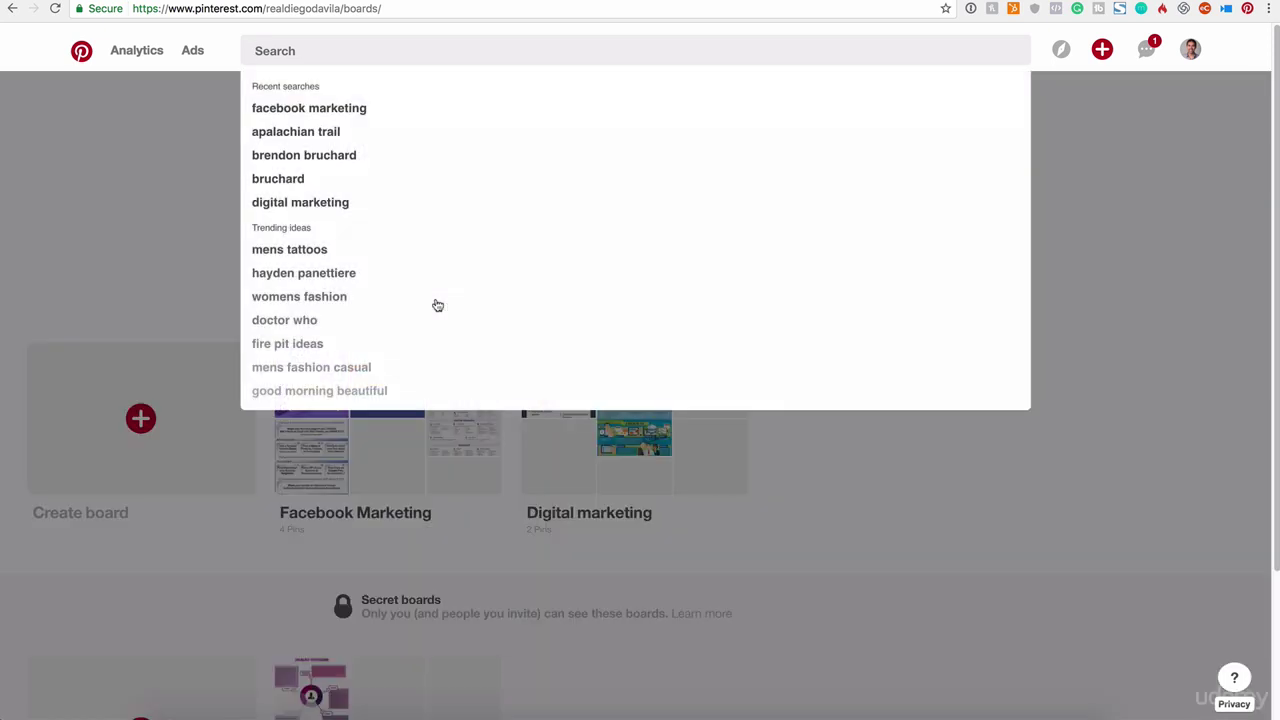
{"action": "left_click", "coordinate": [1200, 543]}
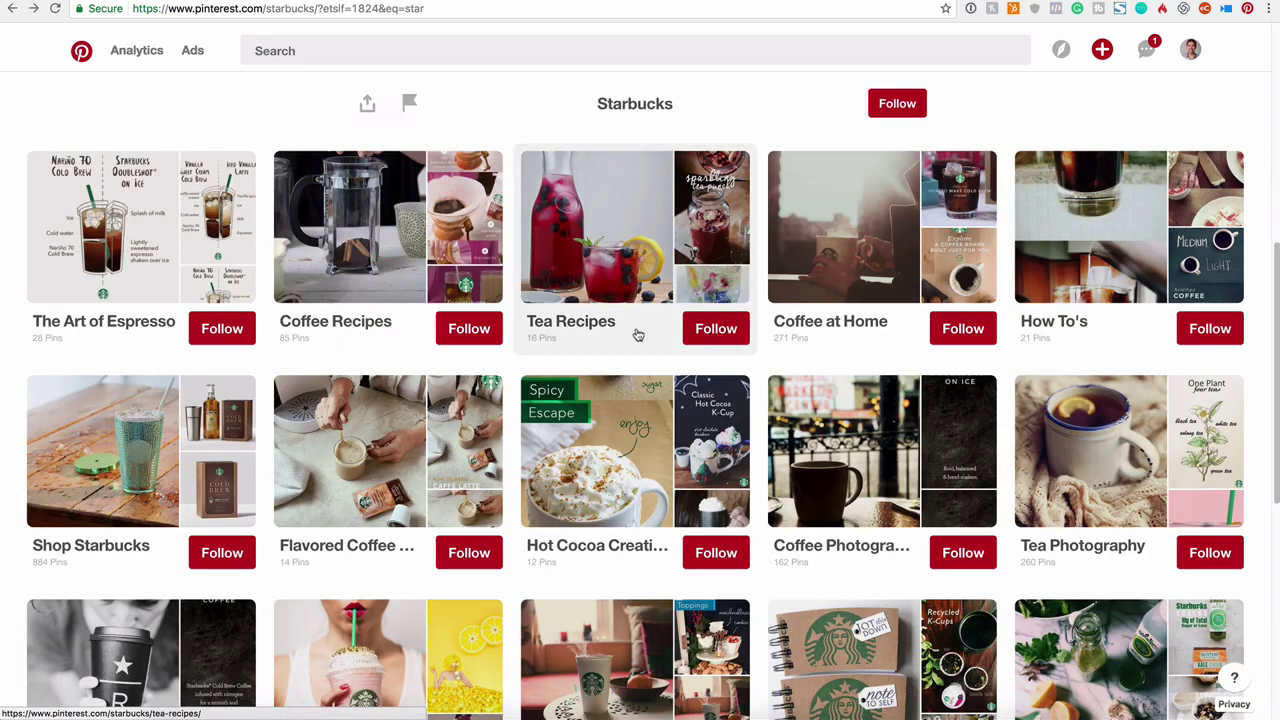
Scroll the Starbucks boards grid and follow the Coffee Photography board.
{"action": "scroll", "coordinate": [654, 331], "scroll_direction": "up", "scroll_amount": 6}
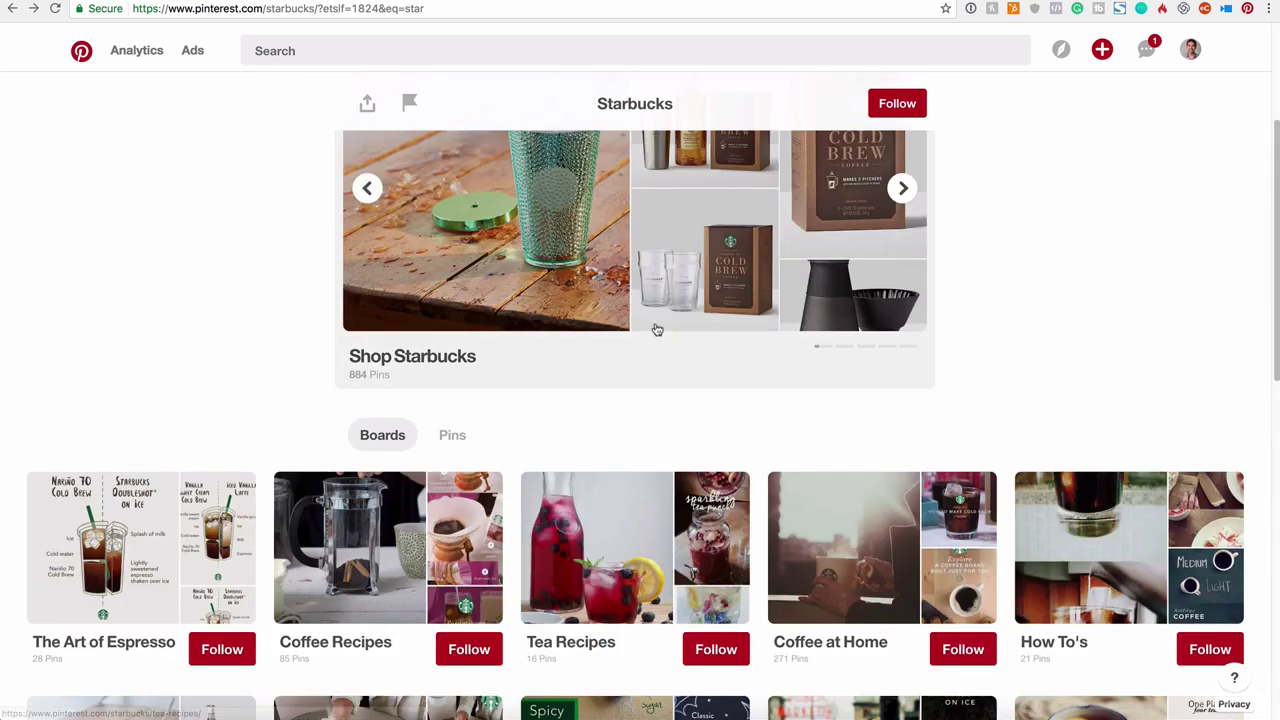
{"action": "scroll", "coordinate": [650, 331], "scroll_direction": "down", "scroll_amount": 3}
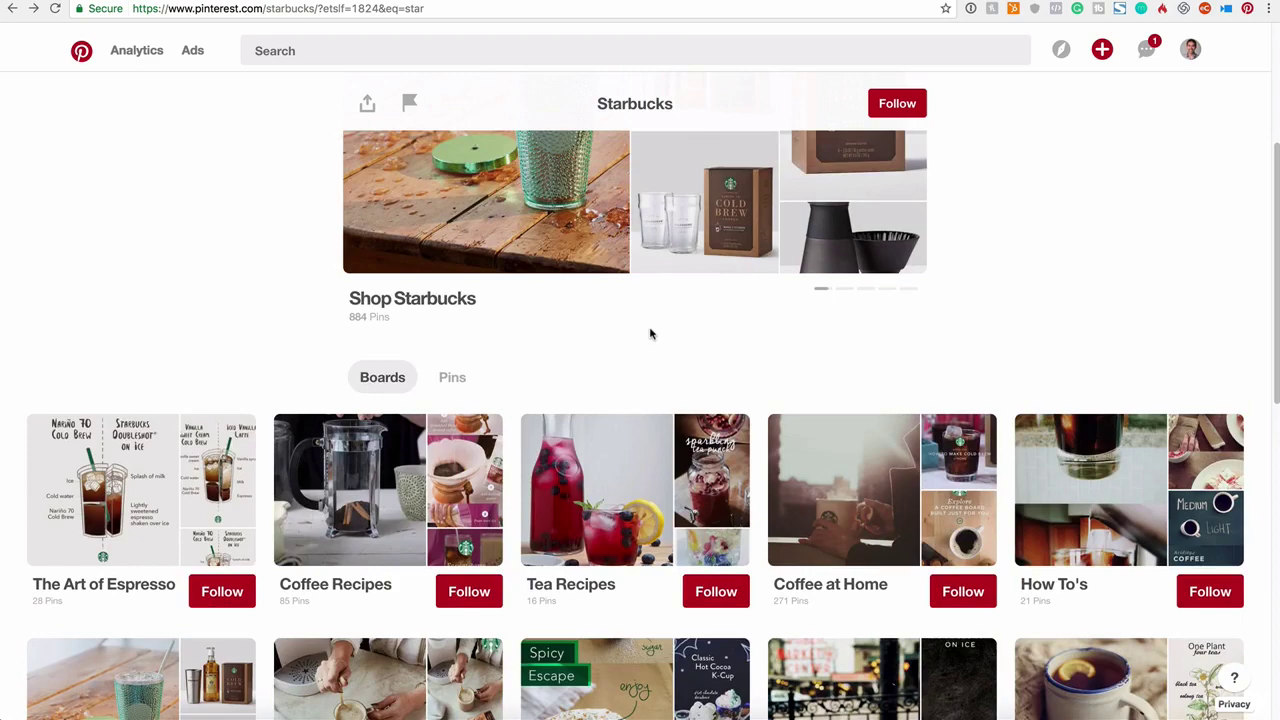
{"action": "scroll", "coordinate": [650, 331], "scroll_direction": "up", "scroll_amount": 3}
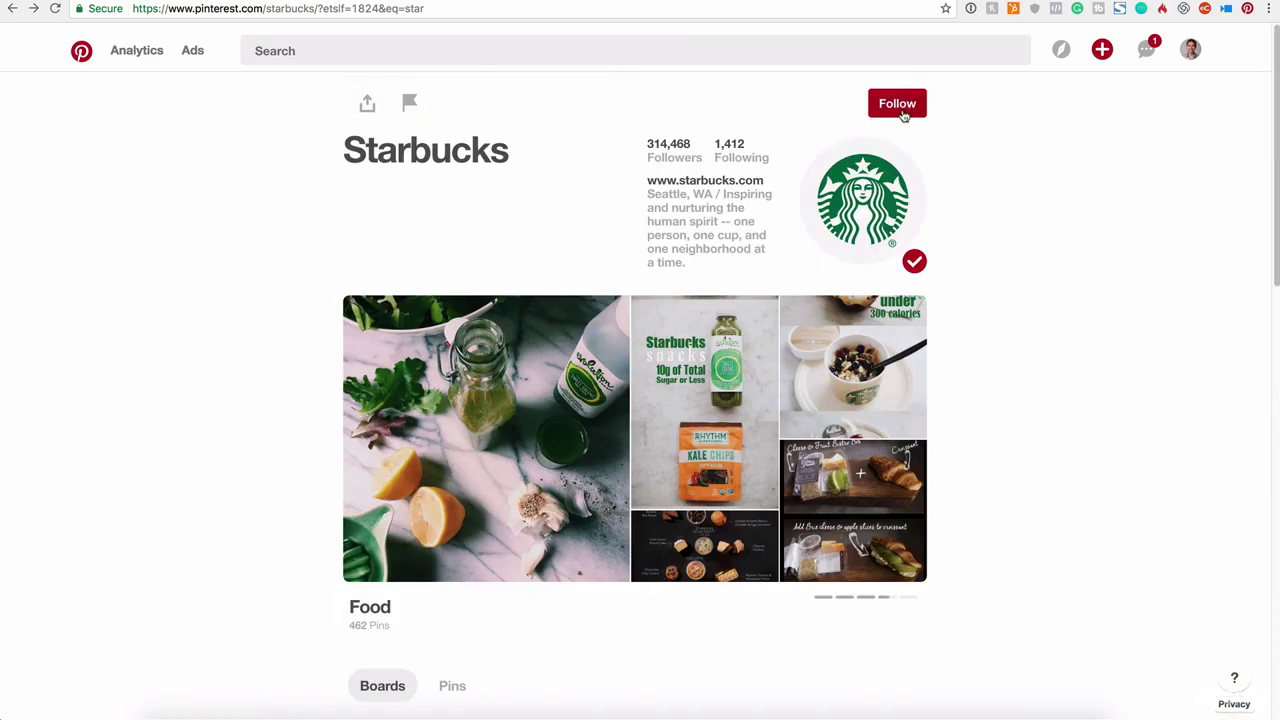
{"action": "scroll", "coordinate": [870, 140], "scroll_direction": "down", "scroll_amount": 6}
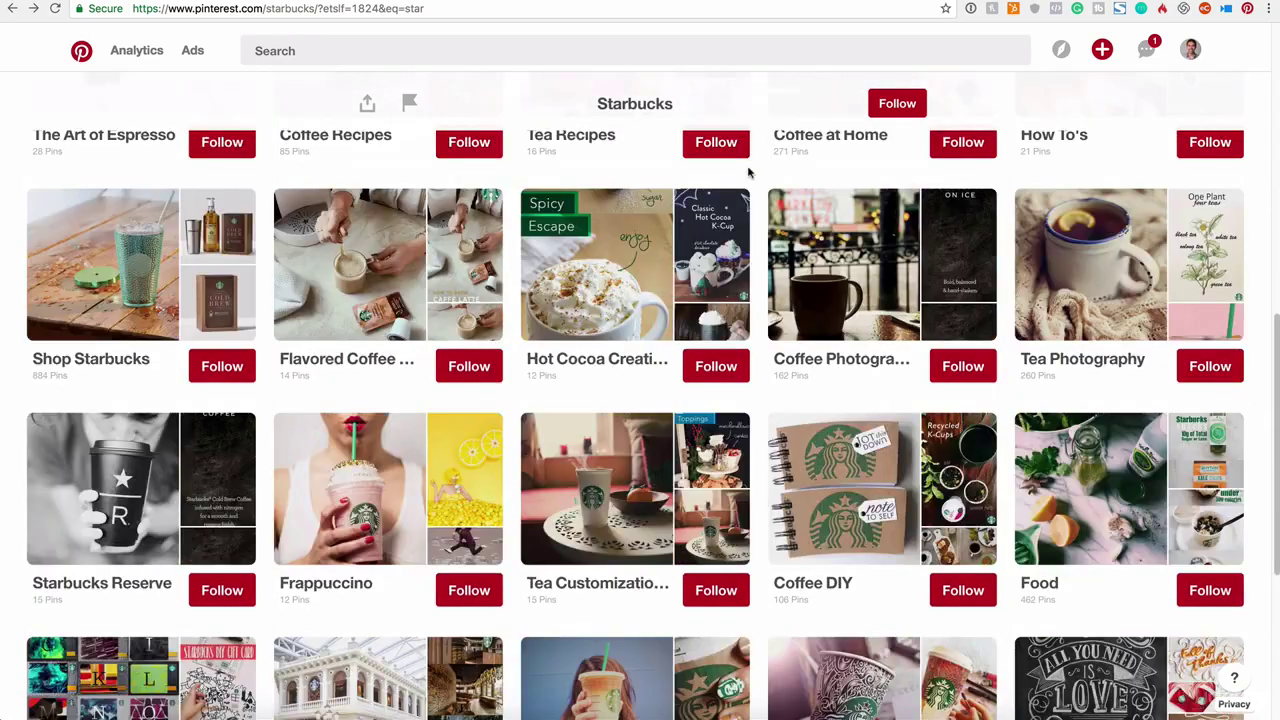
{"action": "scroll", "coordinate": [700, 185], "scroll_direction": "up", "scroll_amount": 3}
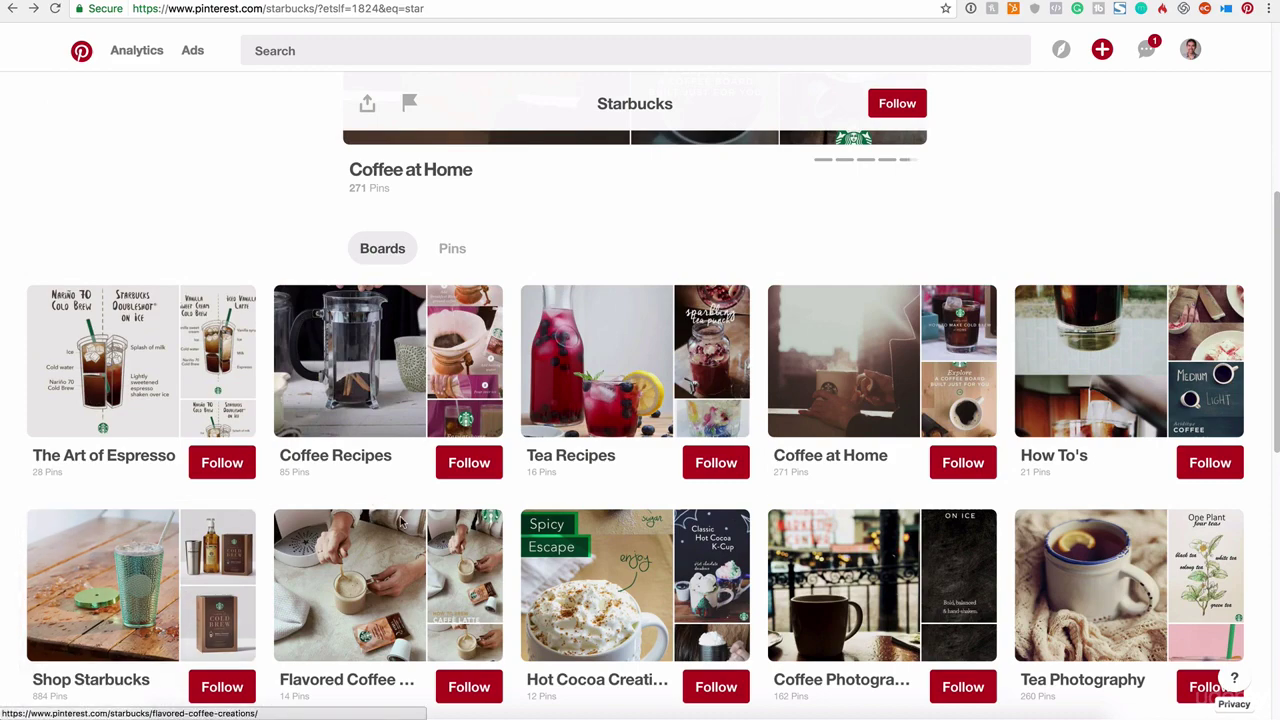
{"action": "scroll", "coordinate": [660, 280], "scroll_direction": "up", "scroll_amount": 5}
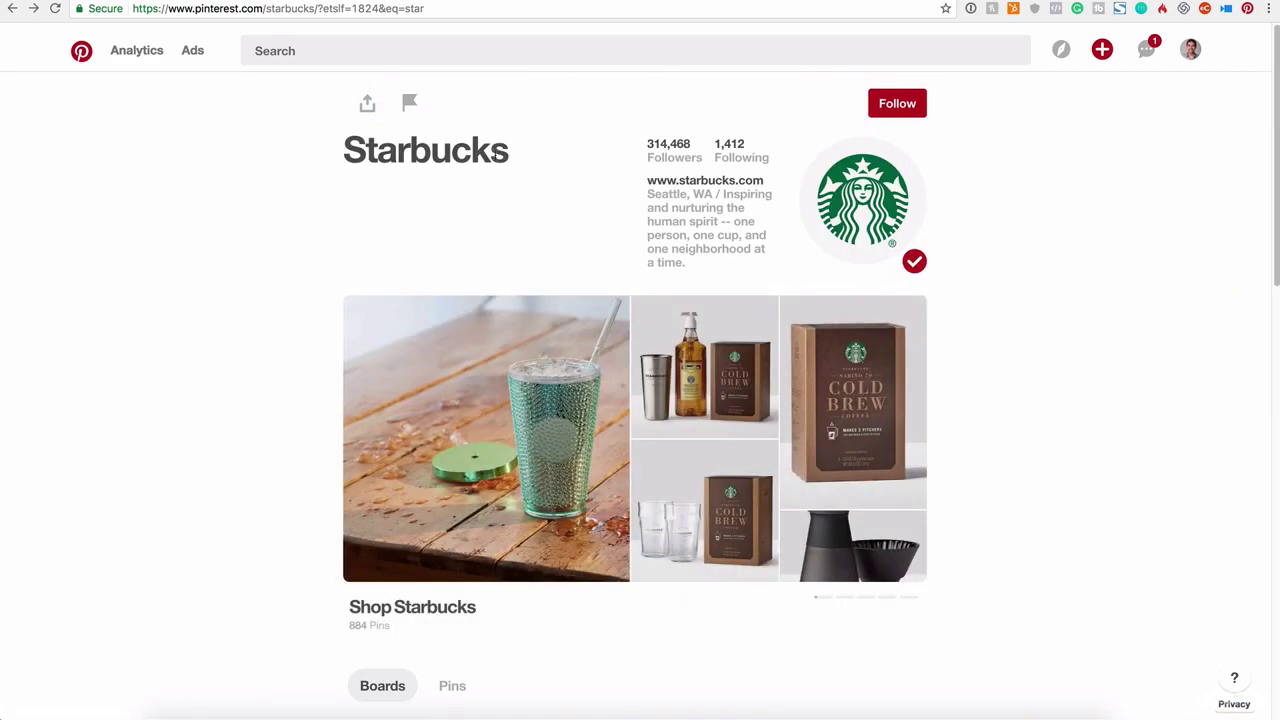
{"action": "scroll", "coordinate": [895, 200], "scroll_direction": "down", "scroll_amount": 5}
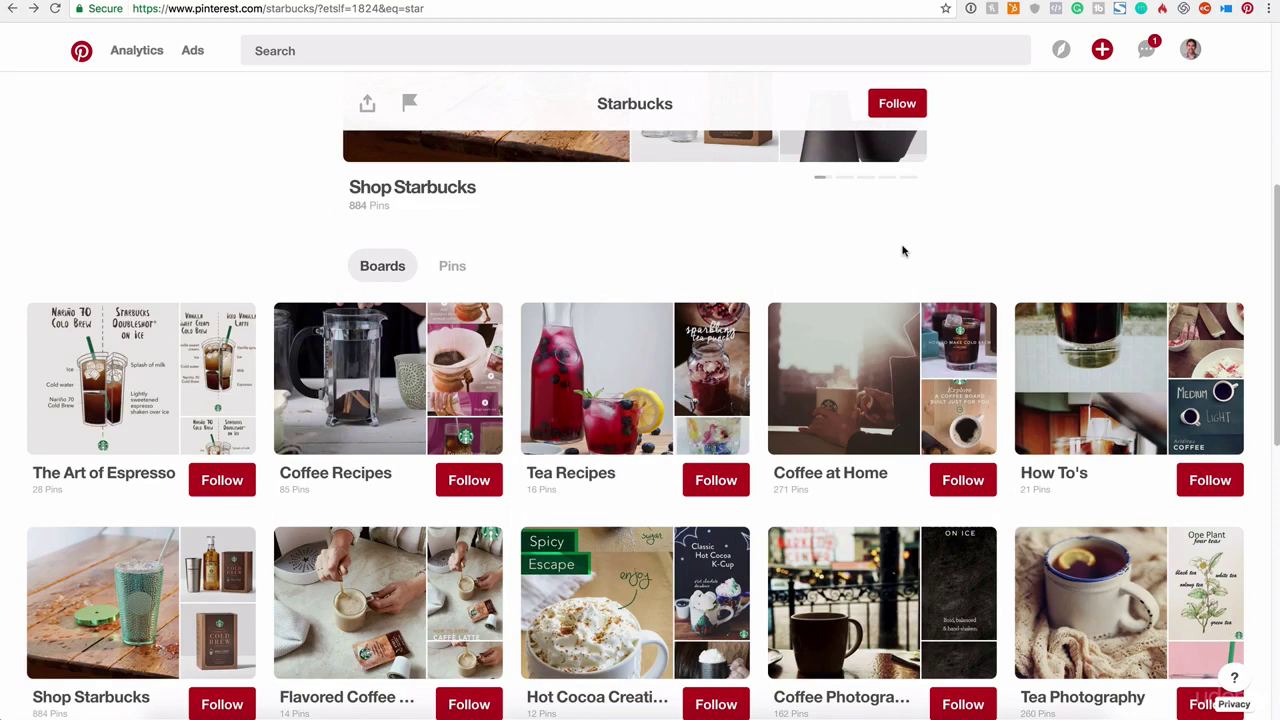
{"action": "scroll", "coordinate": [903, 250], "scroll_direction": "down", "scroll_amount": 1}
{"action": "scroll", "coordinate": [857, 312], "scroll_direction": "down", "scroll_amount": 3}
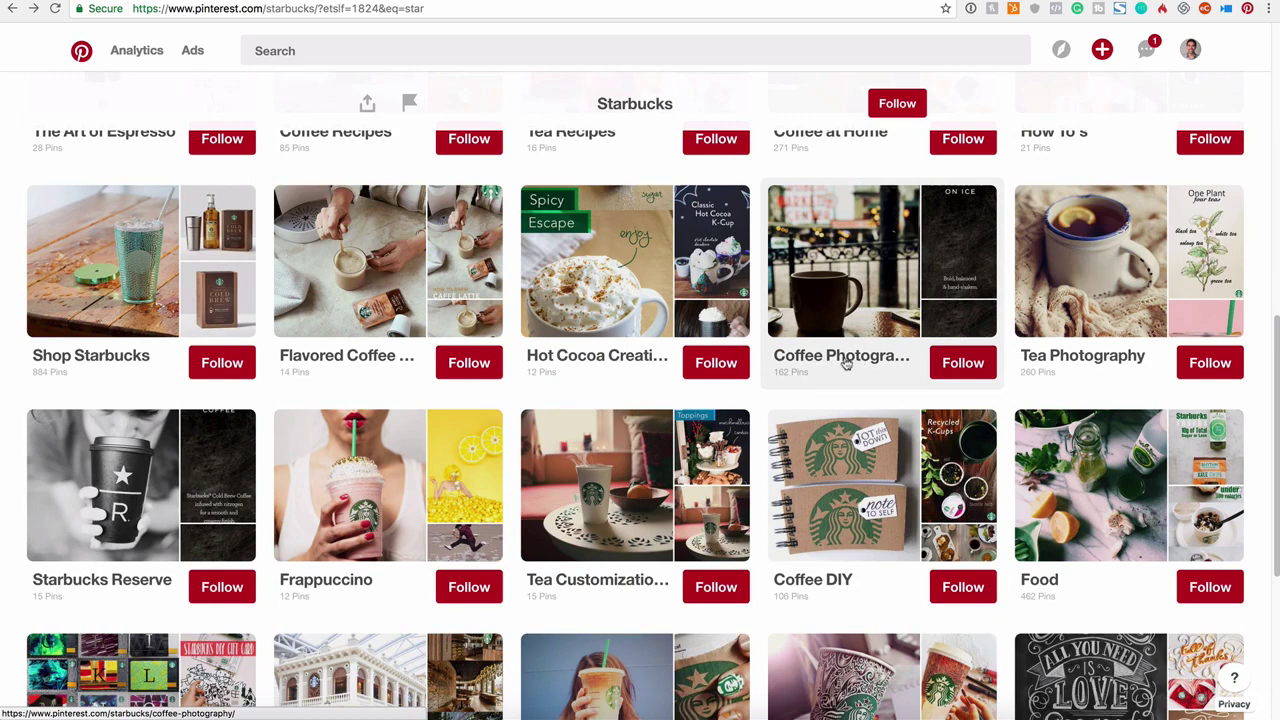
{"action": "left_click", "coordinate": [946, 368]}
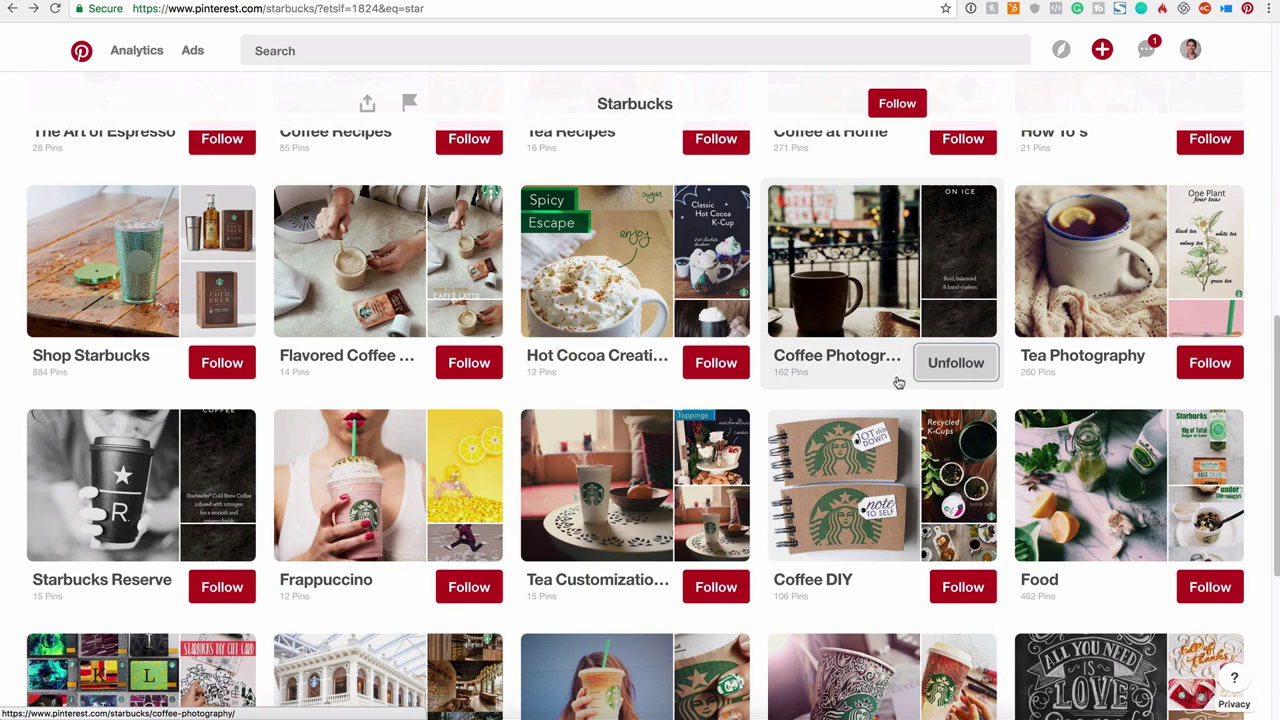
Look through the Coffee Photography board, then go back to the Starbucks boards.
{"action": "left_click", "coordinate": [840, 320]}
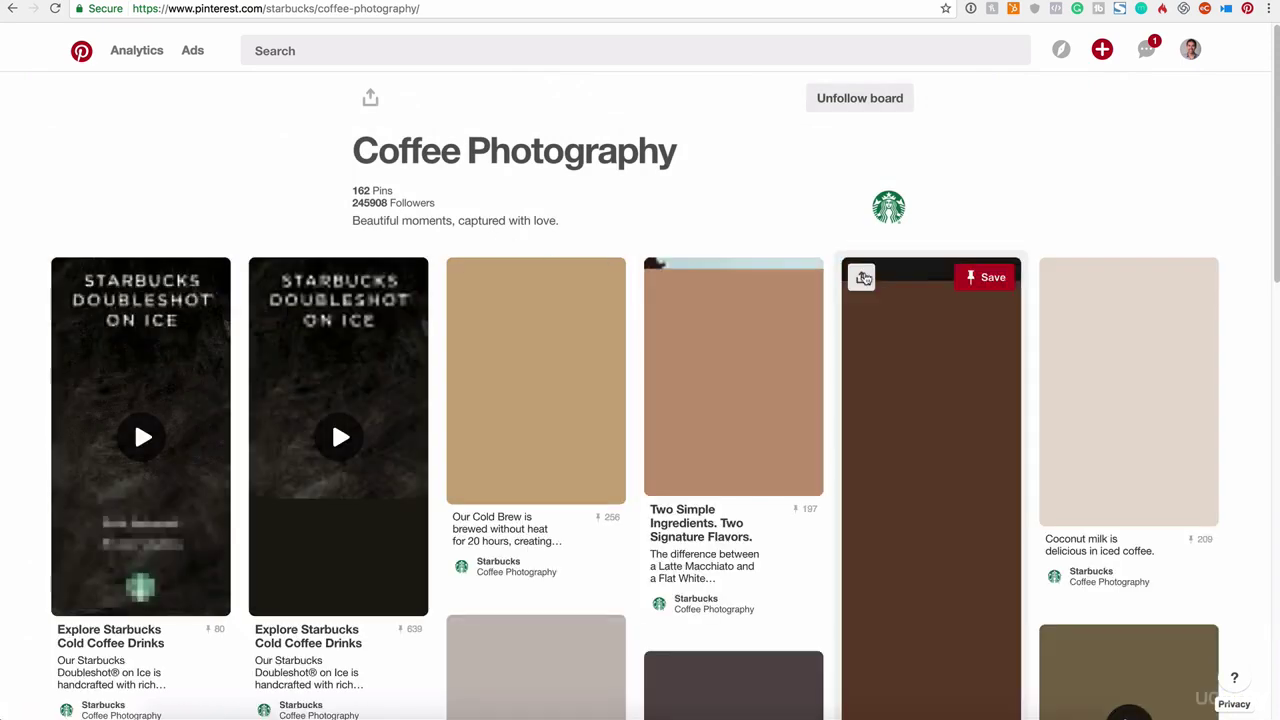
{"action": "scroll", "coordinate": [737, 405], "scroll_direction": "down", "scroll_amount": 5}
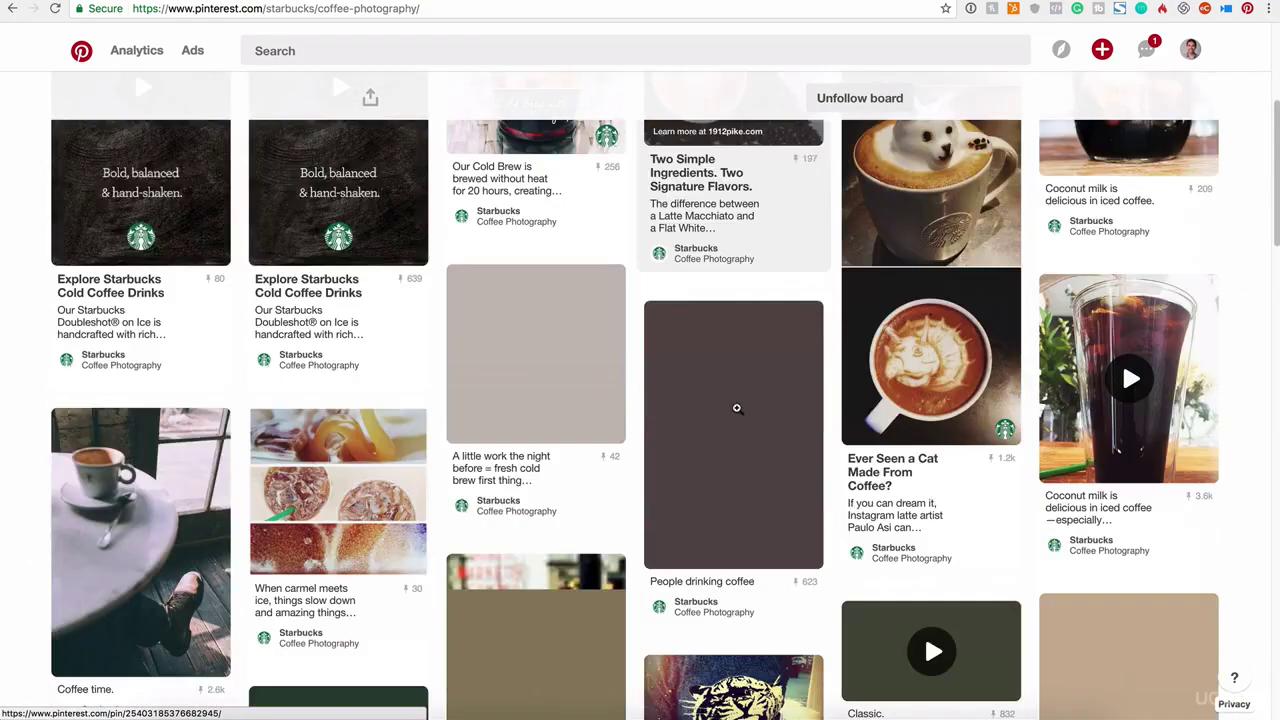
{"action": "scroll", "coordinate": [640, 400], "scroll_direction": "up", "scroll_amount": 5}
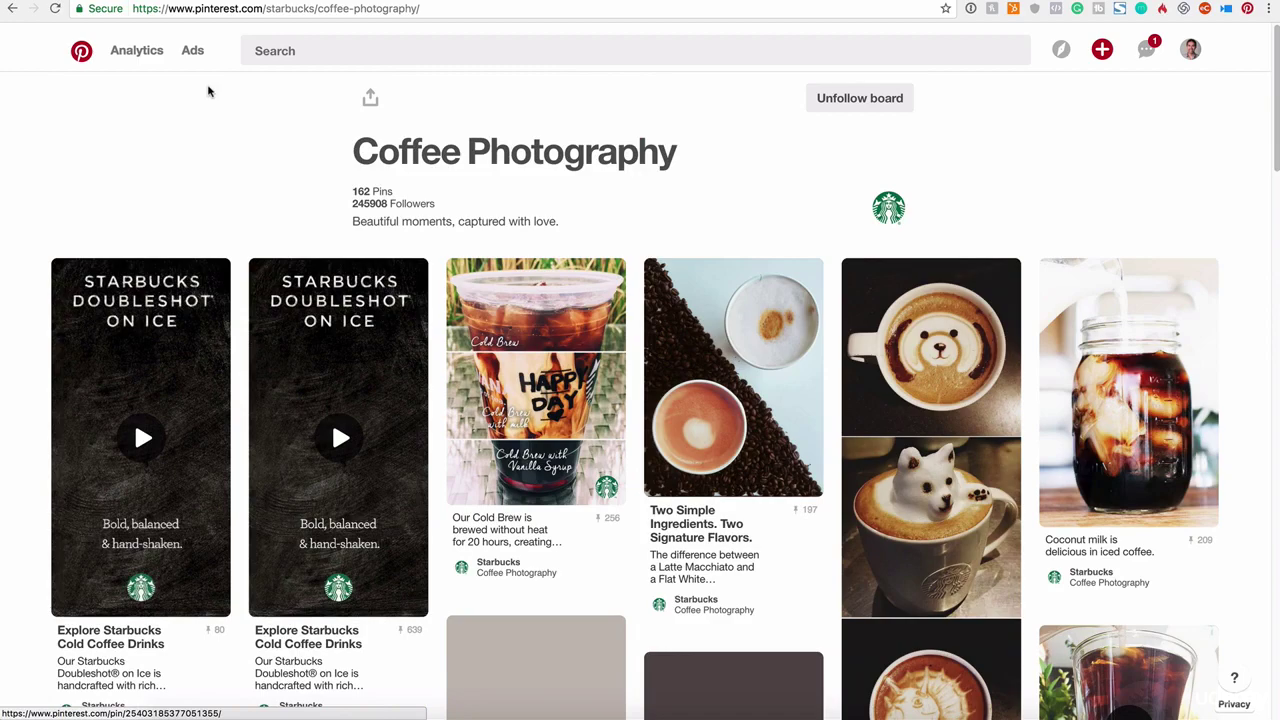
{"action": "left_click", "coordinate": [12, 12]}
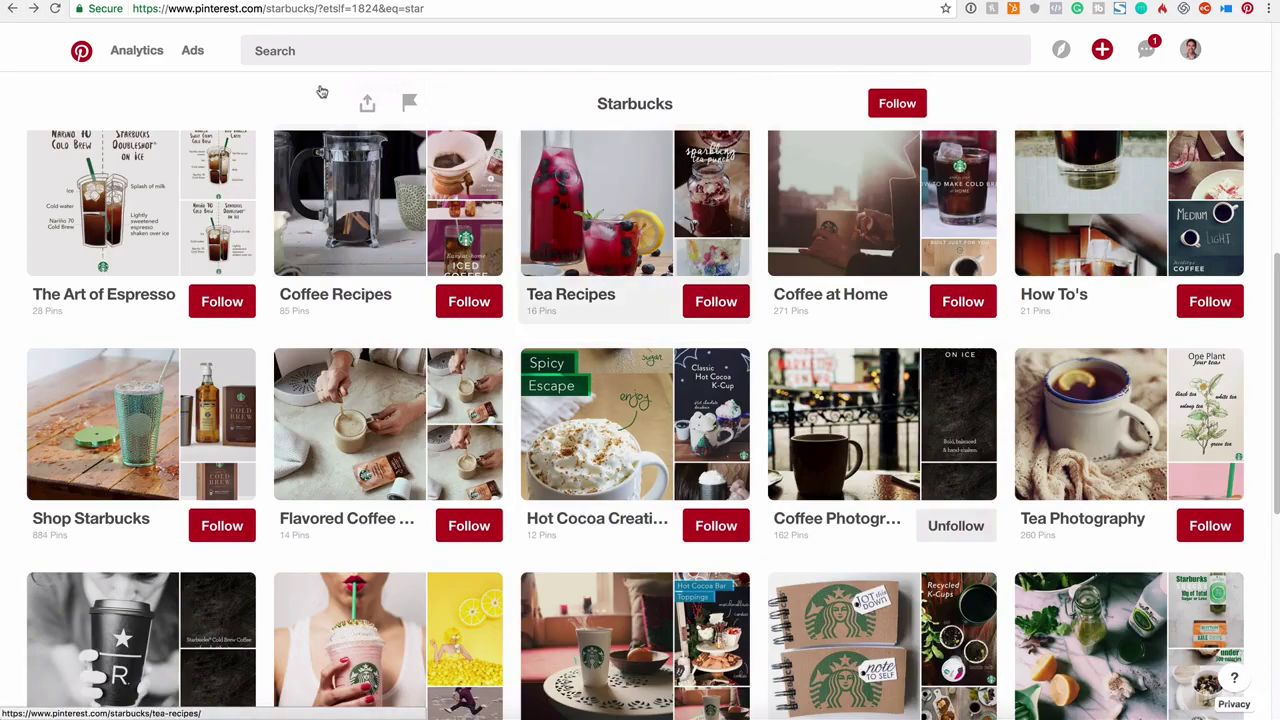
{"action": "left_click", "coordinate": [317, 50]}
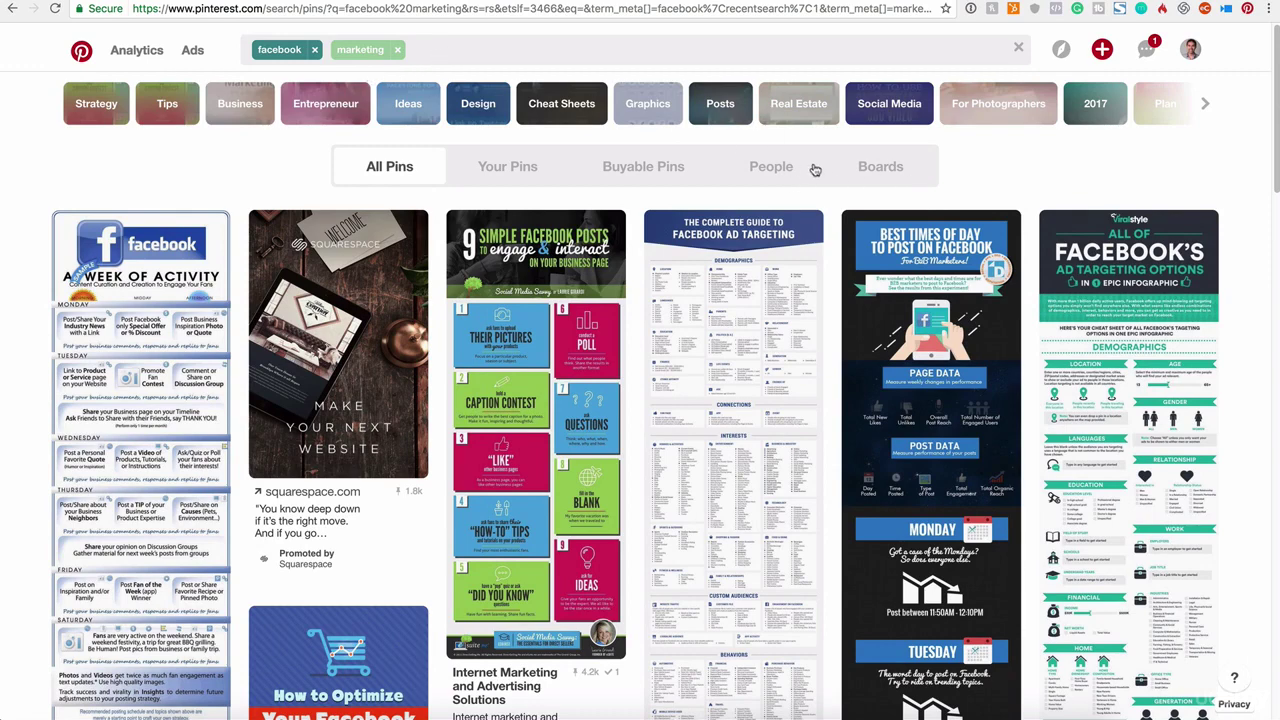
Search 'coffe photography' and follow the first two boards in the Boards results.
{"action": "left_click", "coordinate": [555, 43]}
{"action": "type", "text": "c"}
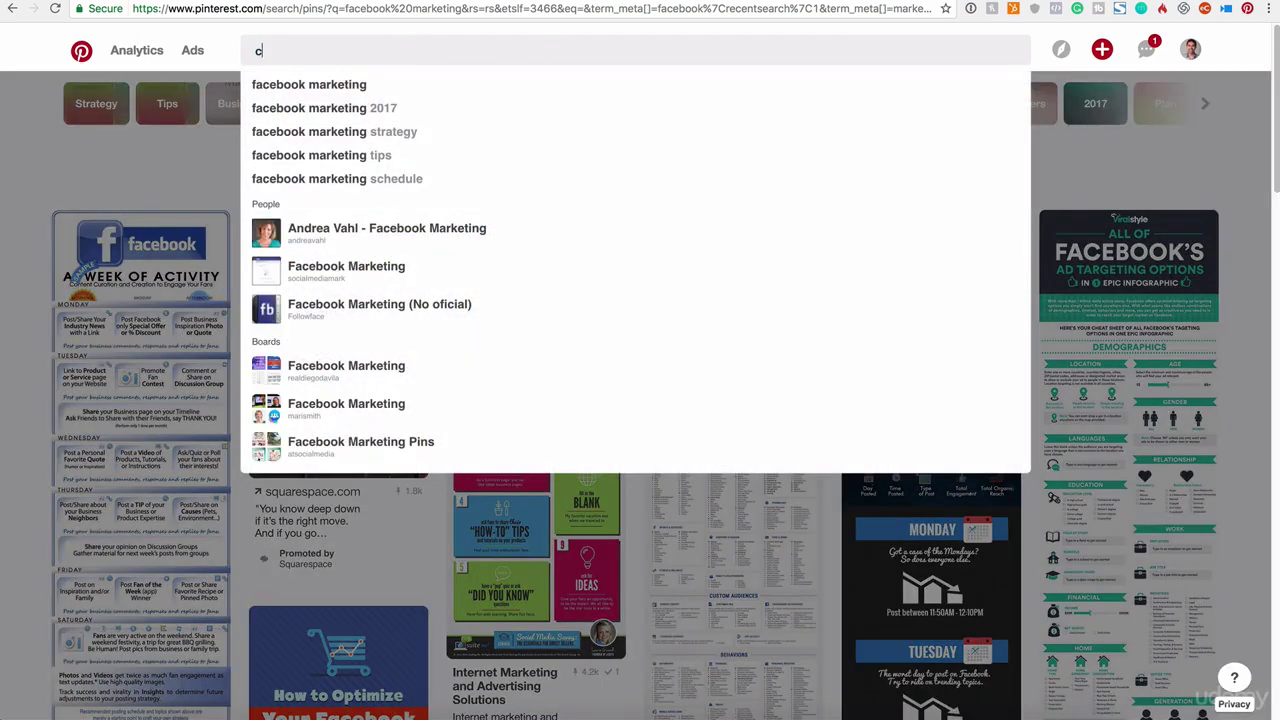
{"action": "type", "text": "offe ph"}
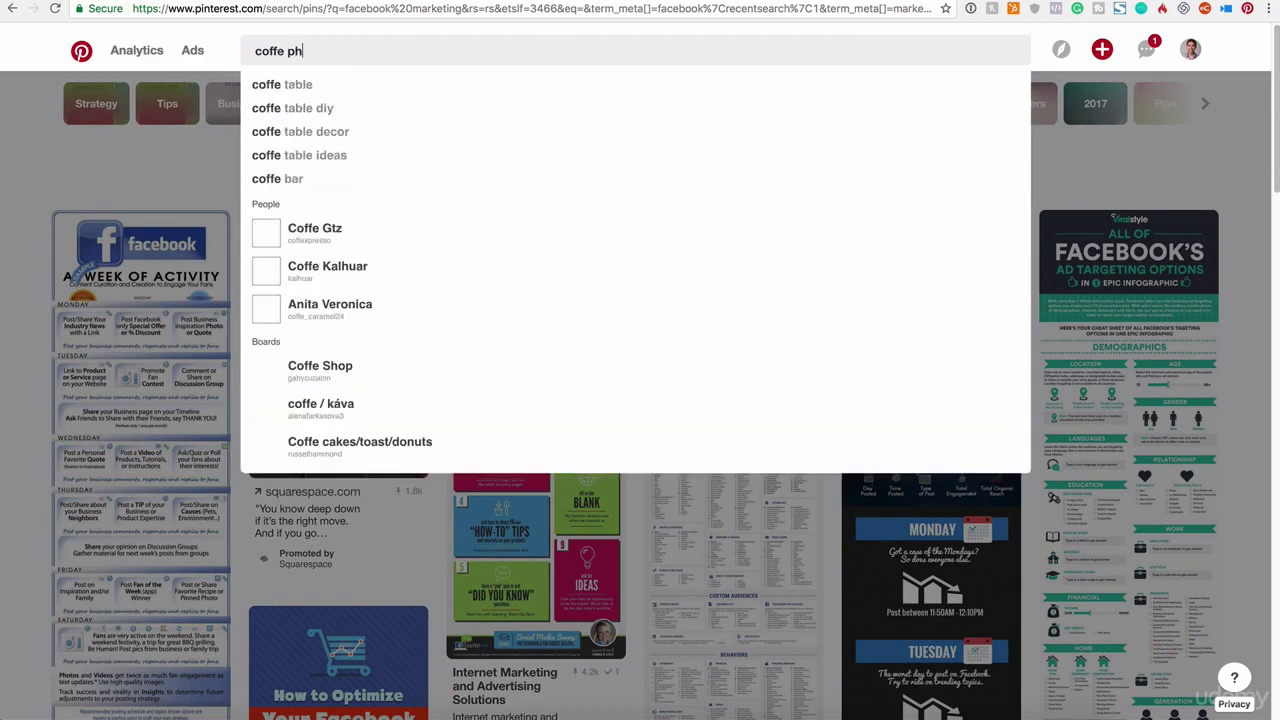
{"action": "type", "text": "otogra"}
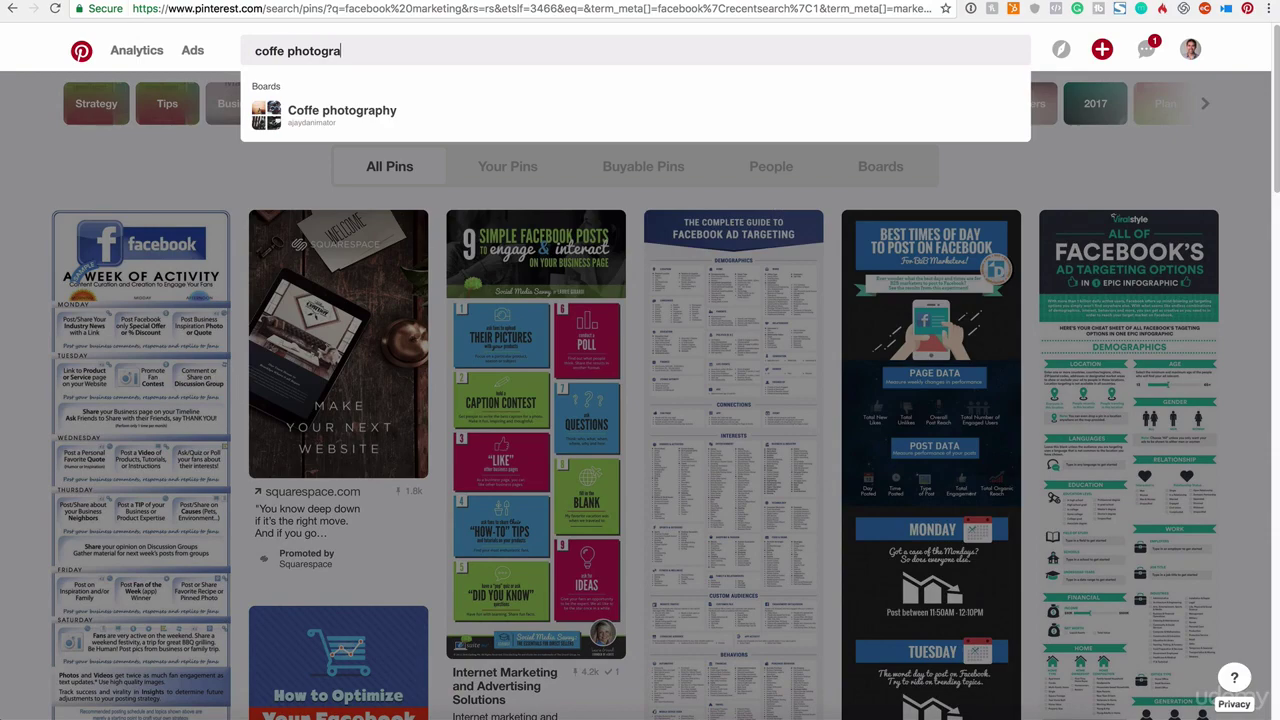
{"action": "type", "text": "phy"}
{"action": "key", "text": "Return"}
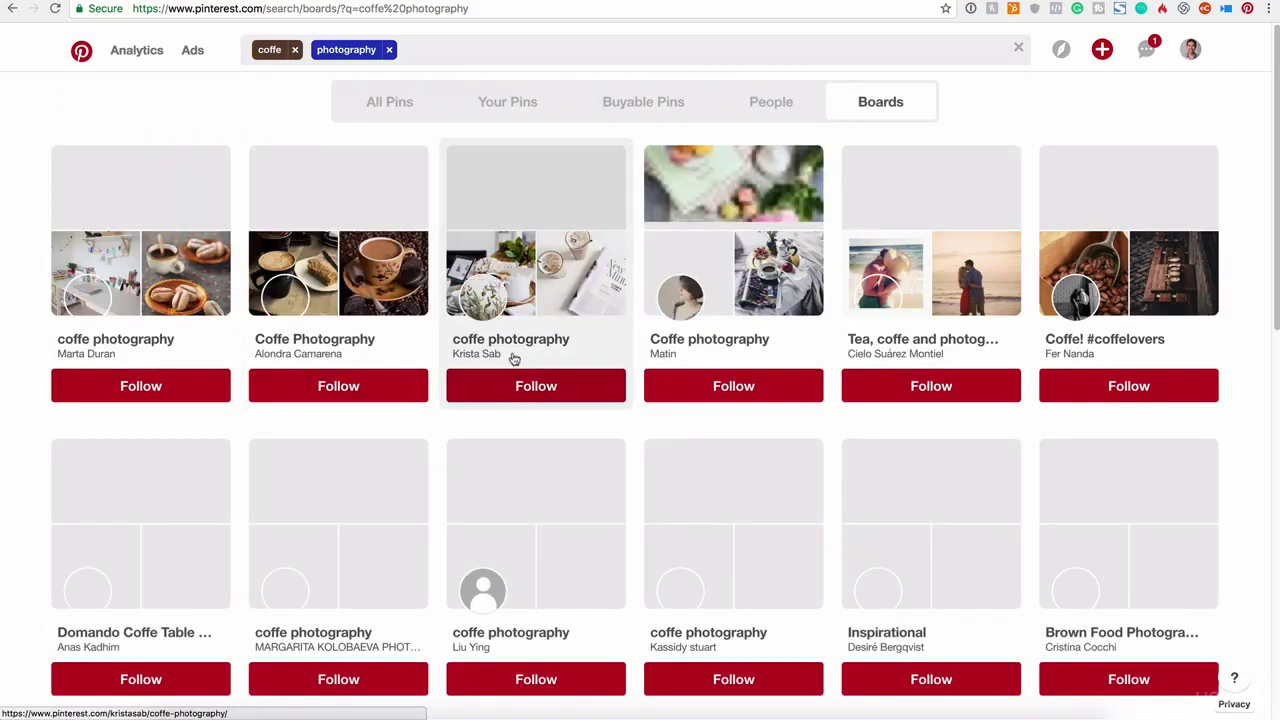
{"action": "scroll", "coordinate": [514, 360], "scroll_direction": "down", "scroll_amount": 2}
{"action": "scroll", "coordinate": [497, 380], "scroll_direction": "up", "scroll_amount": 2}
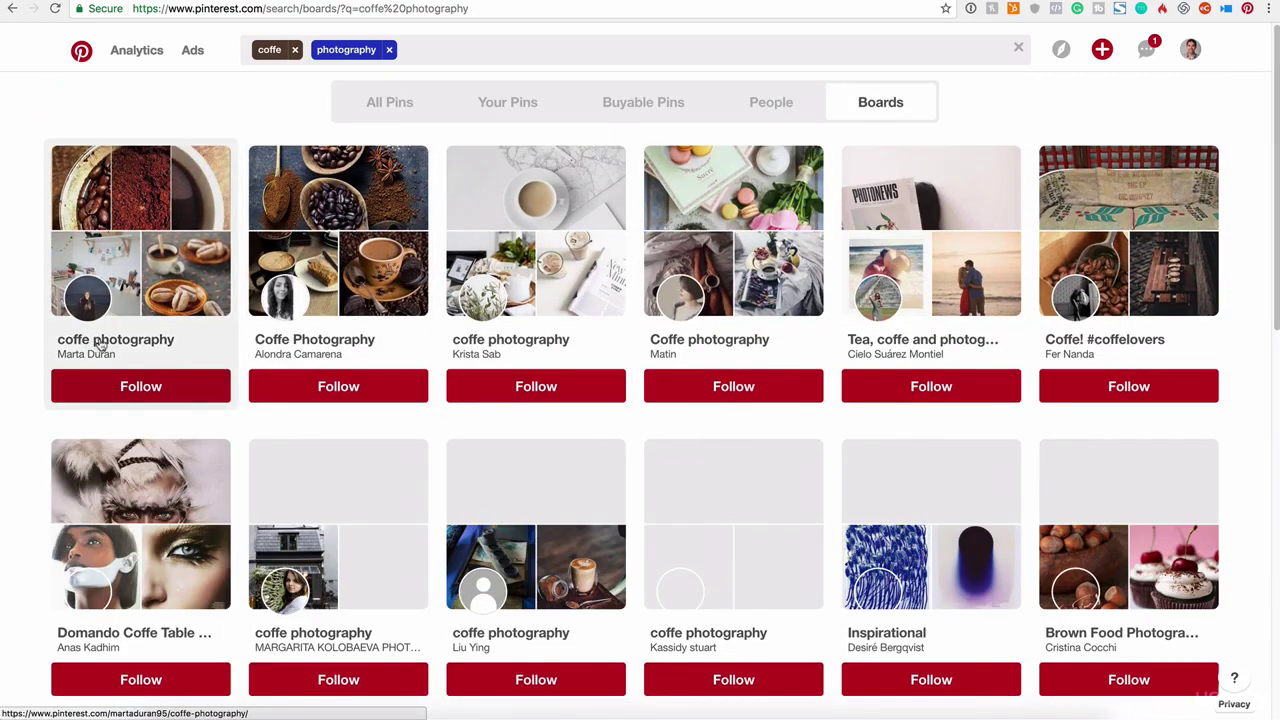
{"action": "left_click", "coordinate": [125, 386]}
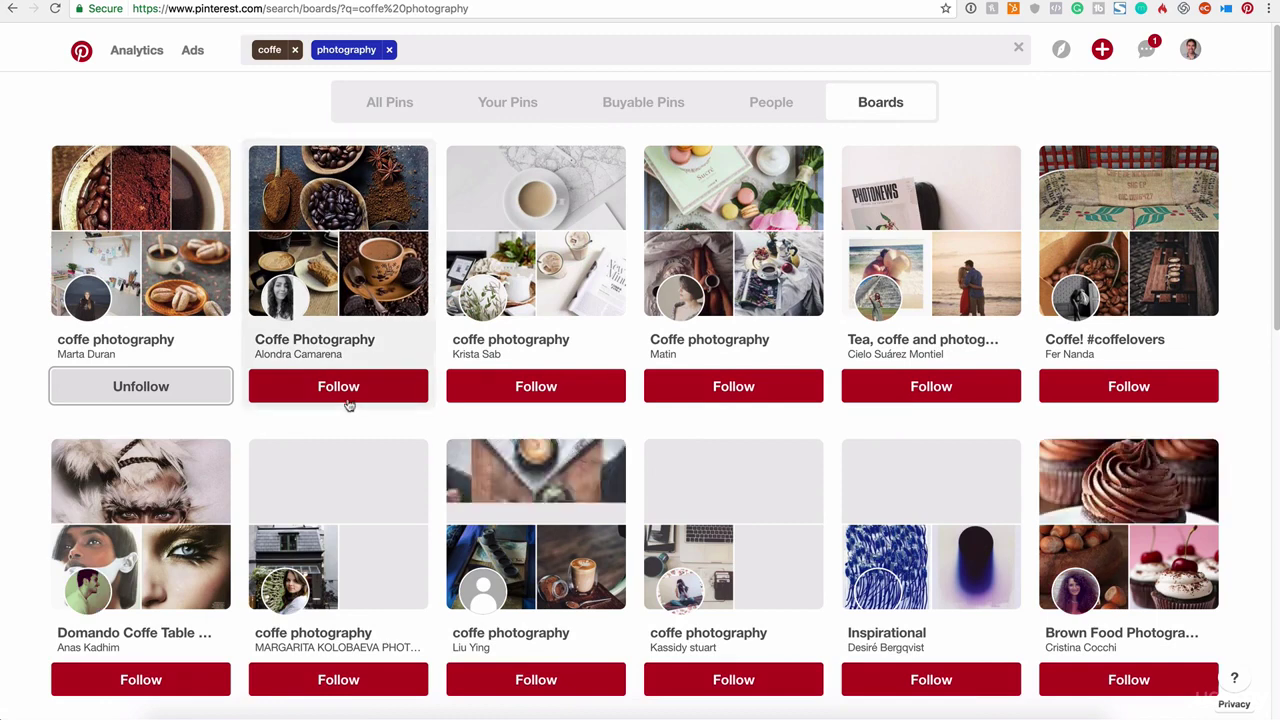
{"action": "left_click", "coordinate": [312, 396]}
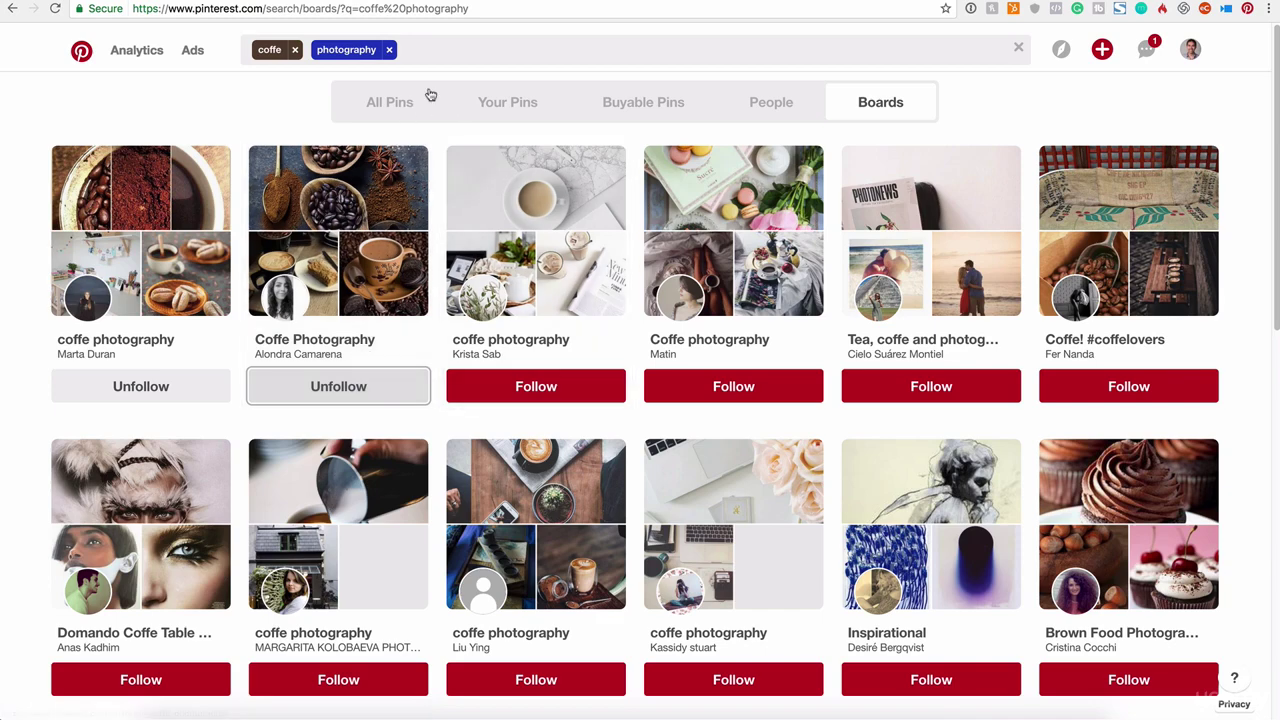
{"action": "left_click_drag", "start_coordinate": [439, 47], "coordinate": [207, 48]}
{"action": "left_click", "coordinate": [207, 48]}
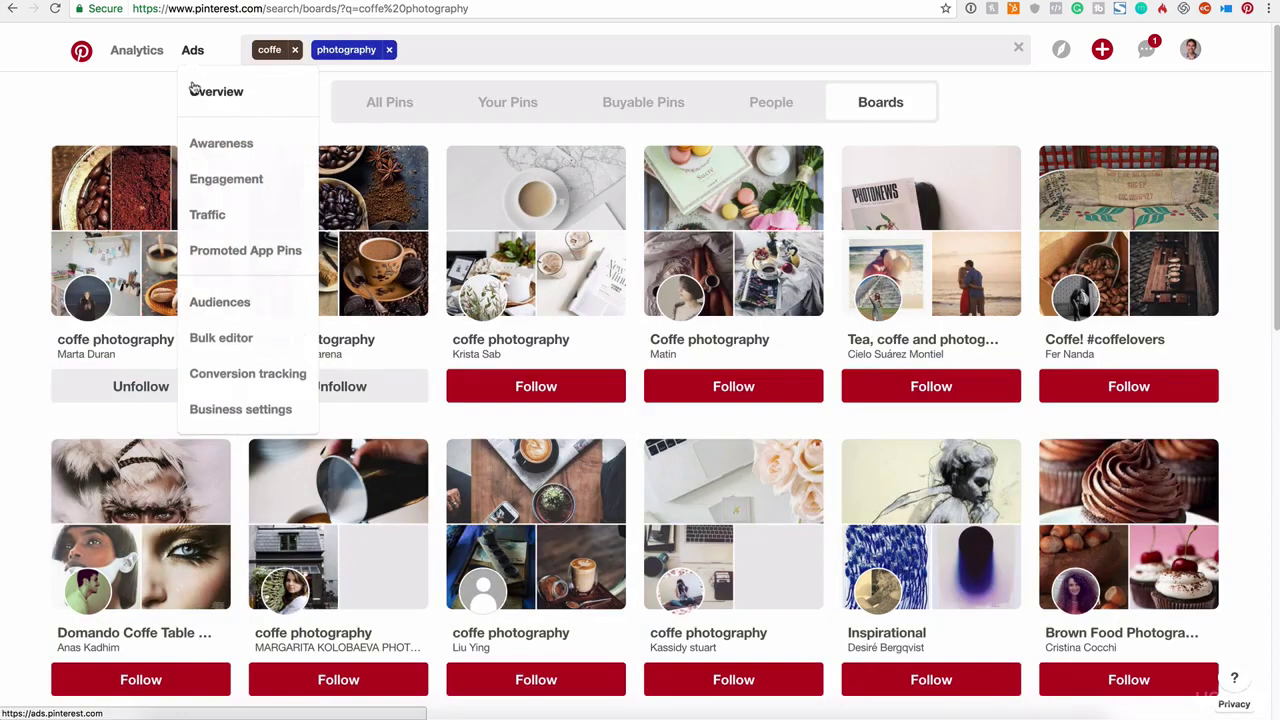